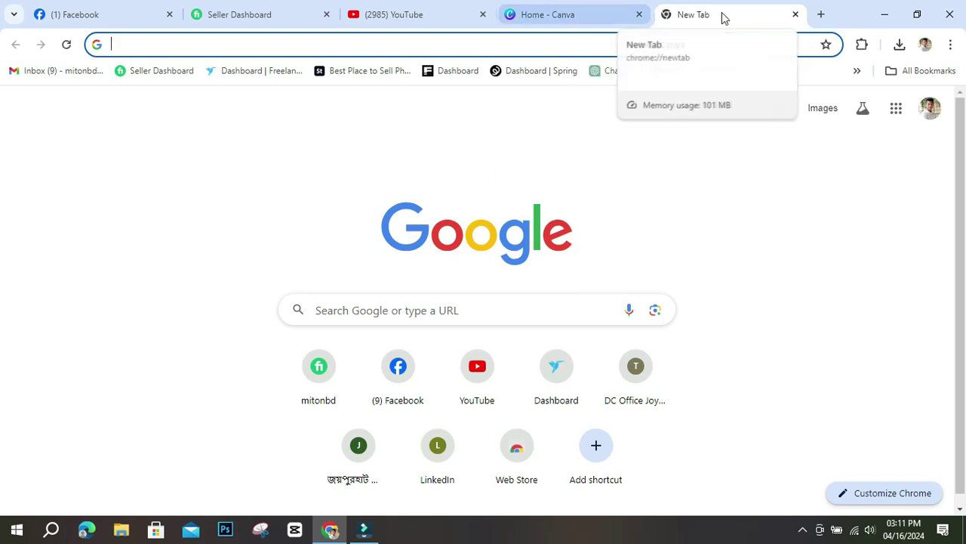
# Step: Switch to the open Canva home page and look through its suggested design types and recent designs
pyautogui.click(579, 18)
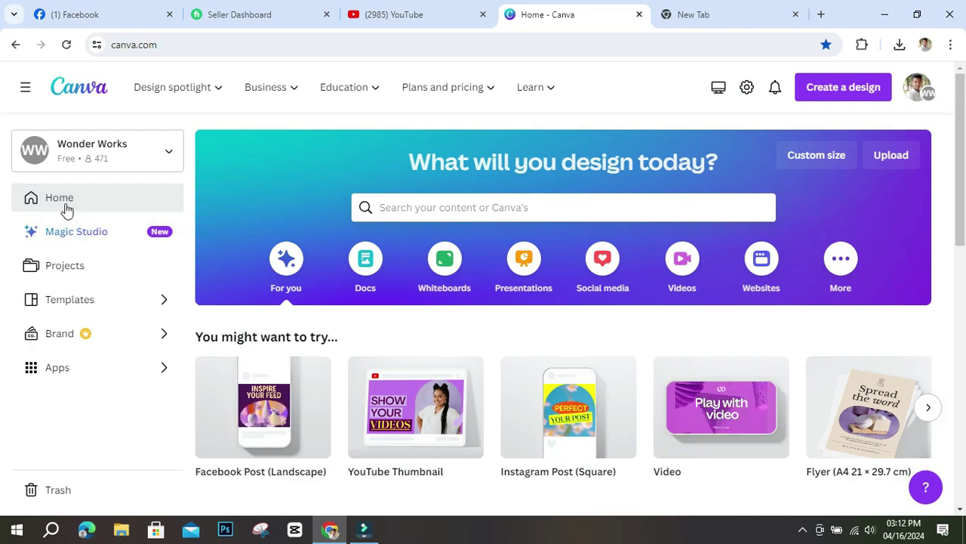
pyautogui.scroll(-4, 408, 302)
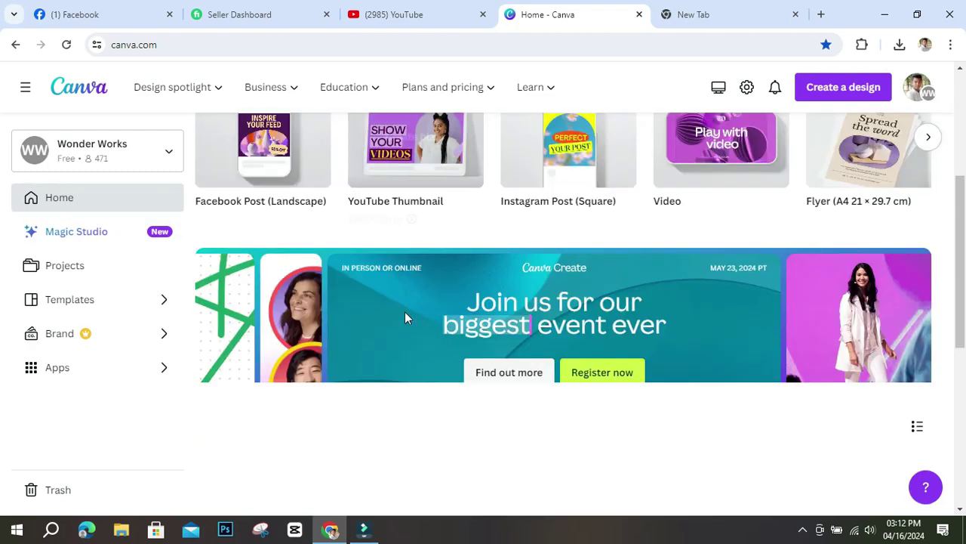
pyautogui.scroll(-1, 396, 311)
pyautogui.scroll(3, 396, 311)
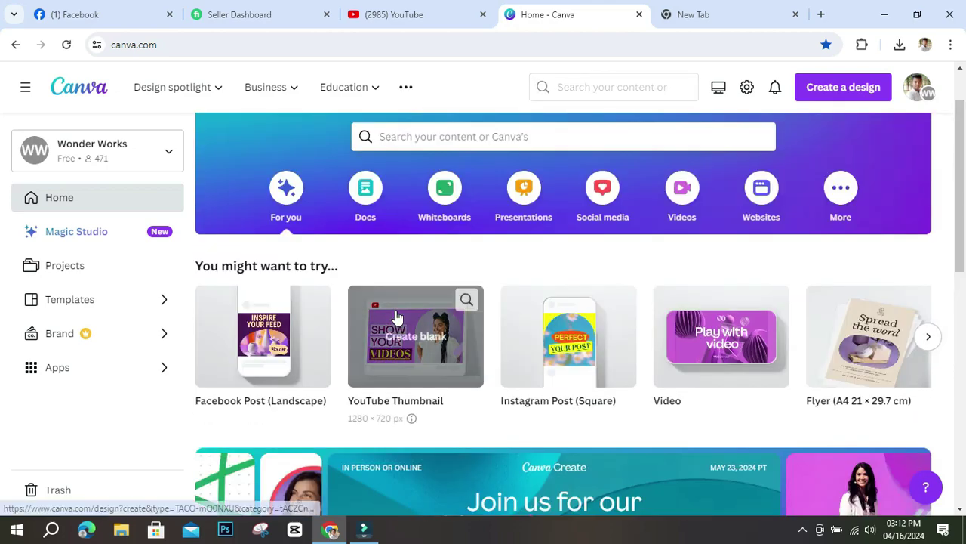
pyautogui.scroll(1, 396, 316)
pyautogui.scroll(-8, 399, 317)
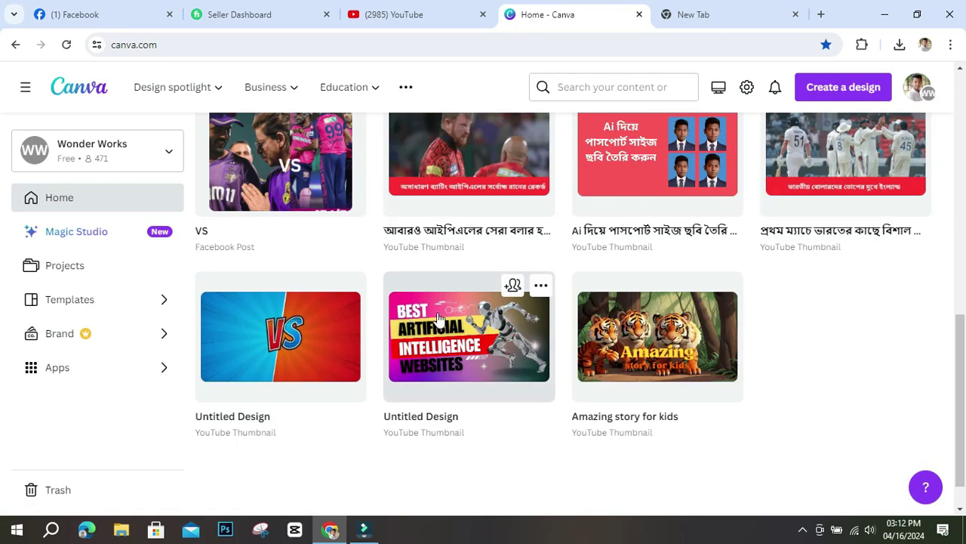
pyautogui.scroll(10, 516, 325)
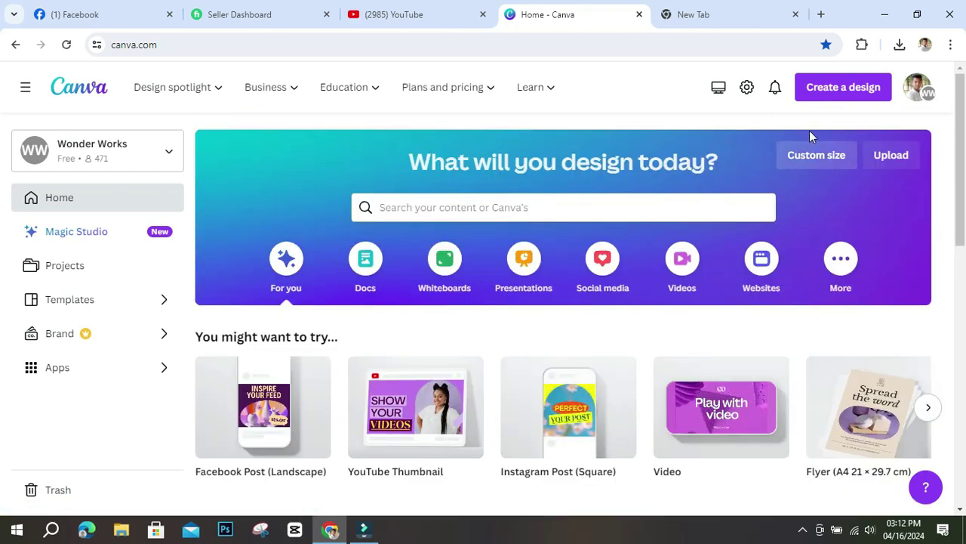
pyautogui.scroll(-3, 158, 319)
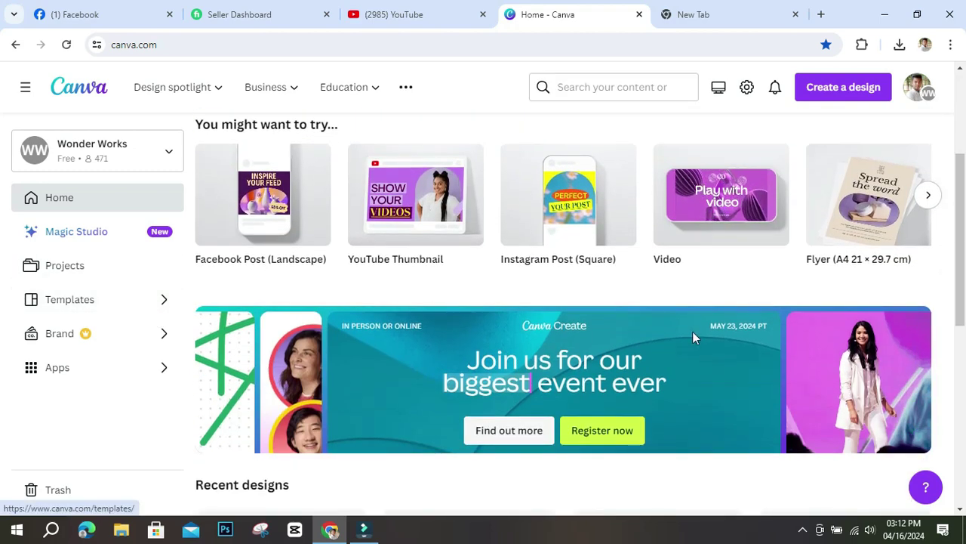
pyautogui.scroll(3, 692, 332)
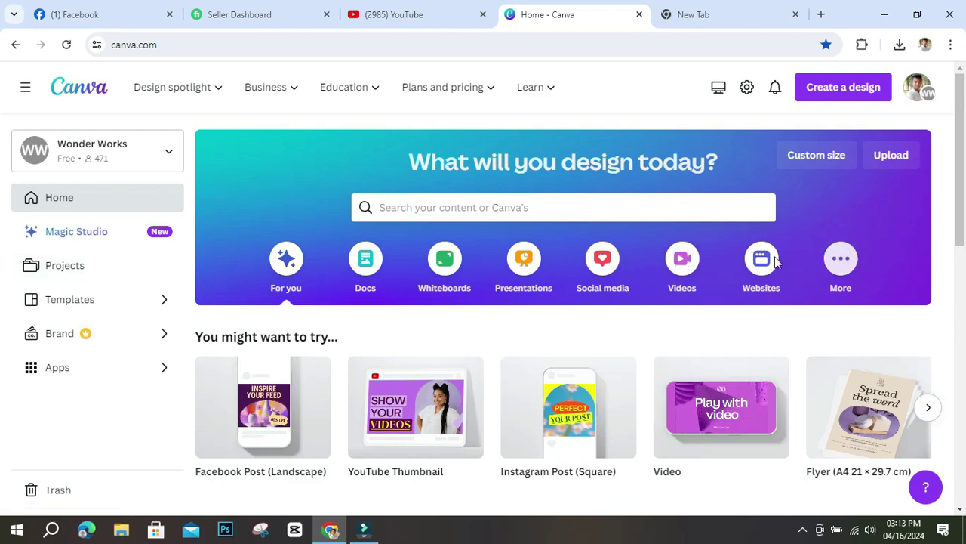
pyautogui.scroll(-5, 639, 321)
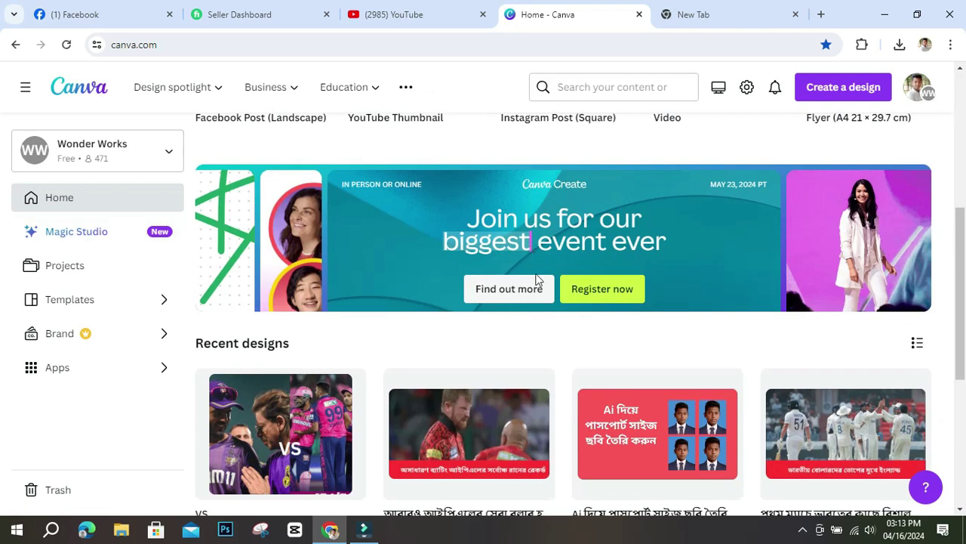
pyautogui.scroll(5, 782, 287)
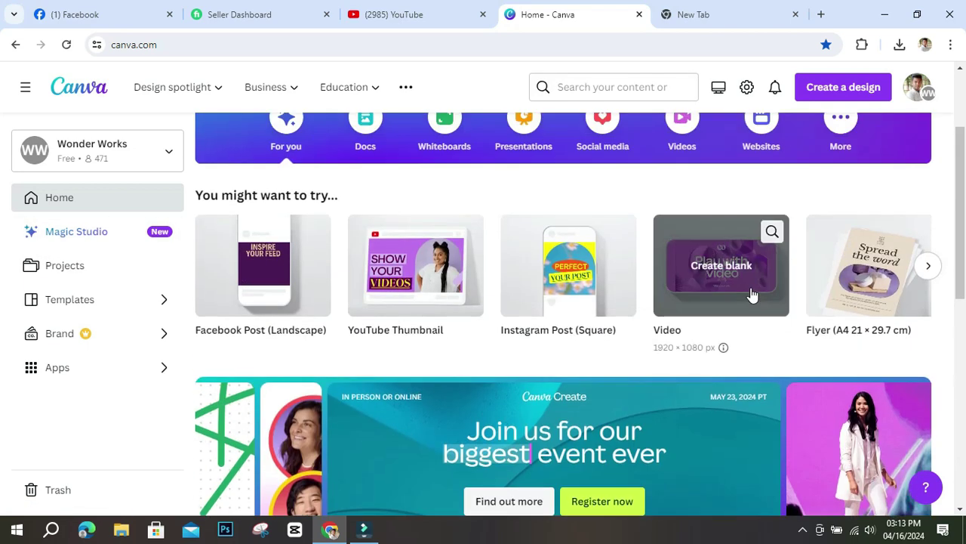
# Step: Look over the site's design spotlight, business, education, and plans and pricing offerings
pyautogui.click(844, 88)
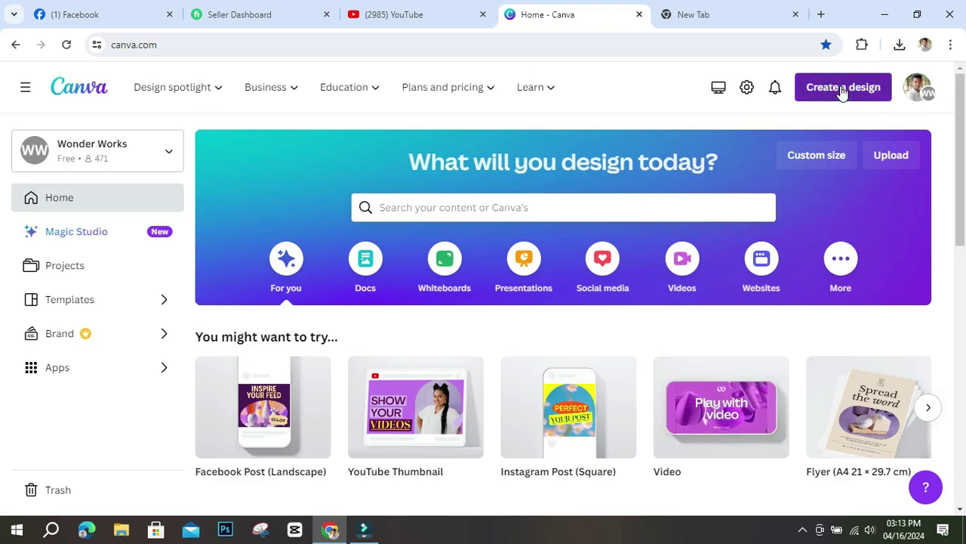
pyautogui.moveTo(405, 121)
pyautogui.click(580, 83)
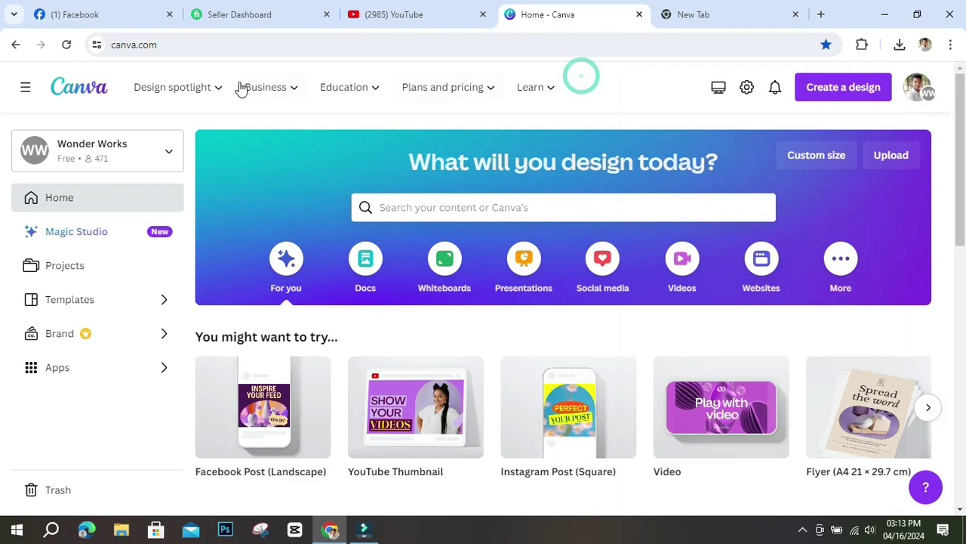
pyautogui.moveTo(183, 94)
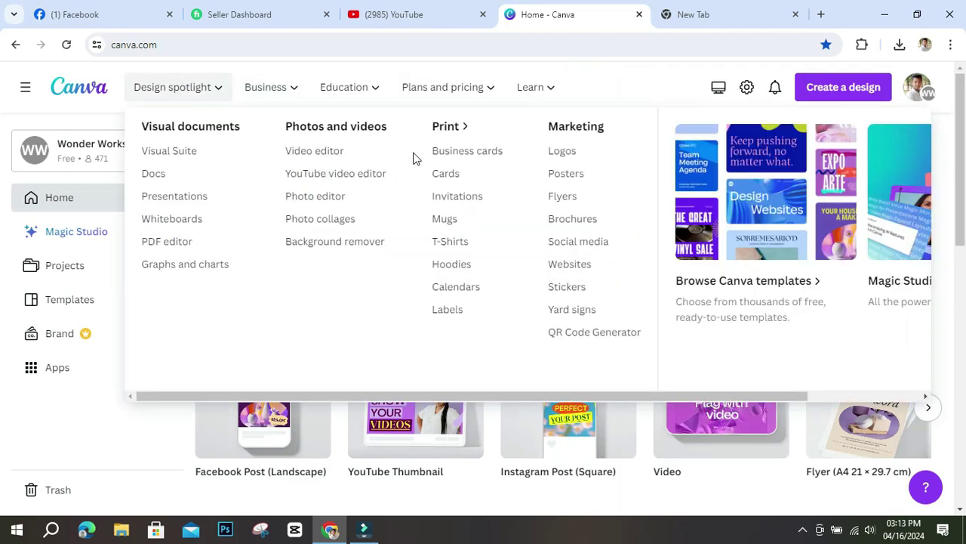
pyautogui.moveTo(286, 99)
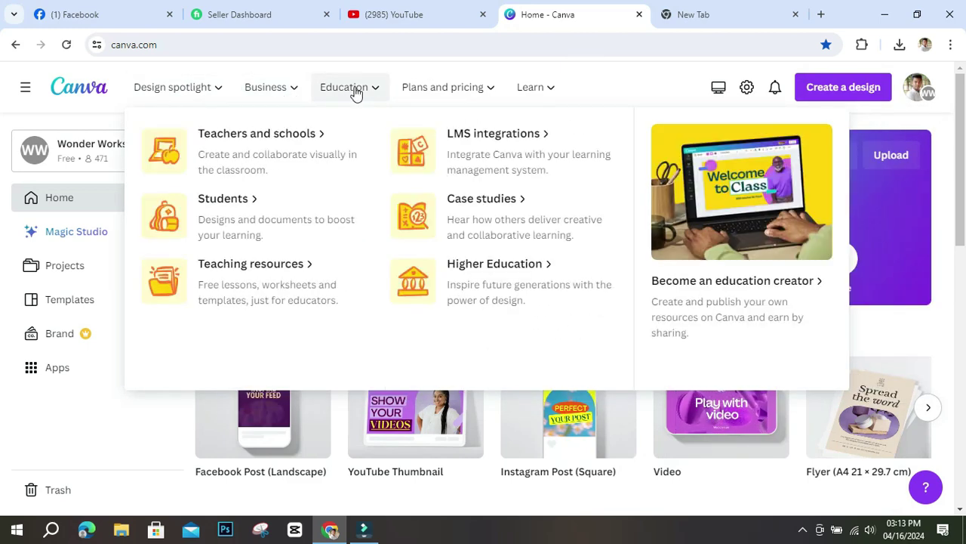
pyautogui.moveTo(439, 100)
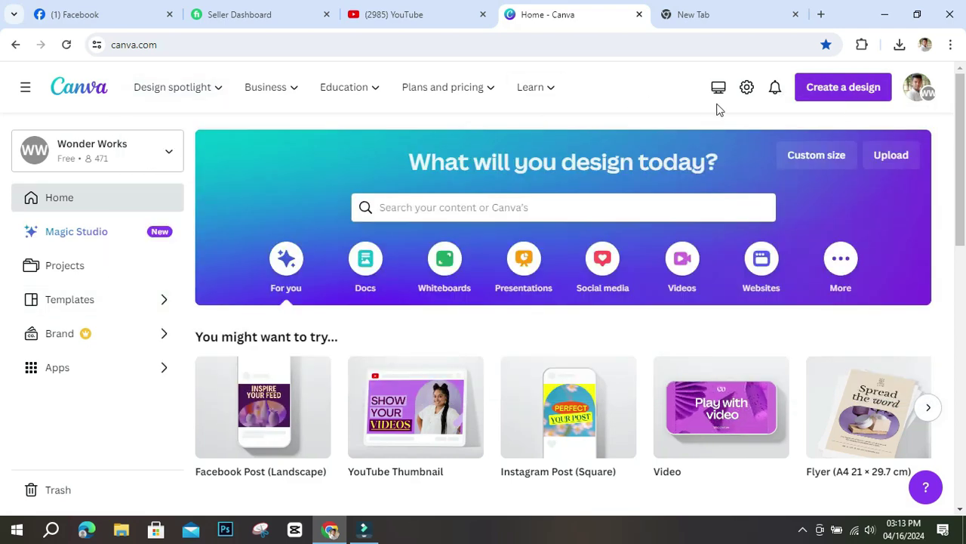
# Step: Look through the suggested formats for a new design and create a blank YouTube Thumbnail
pyautogui.click(826, 100)
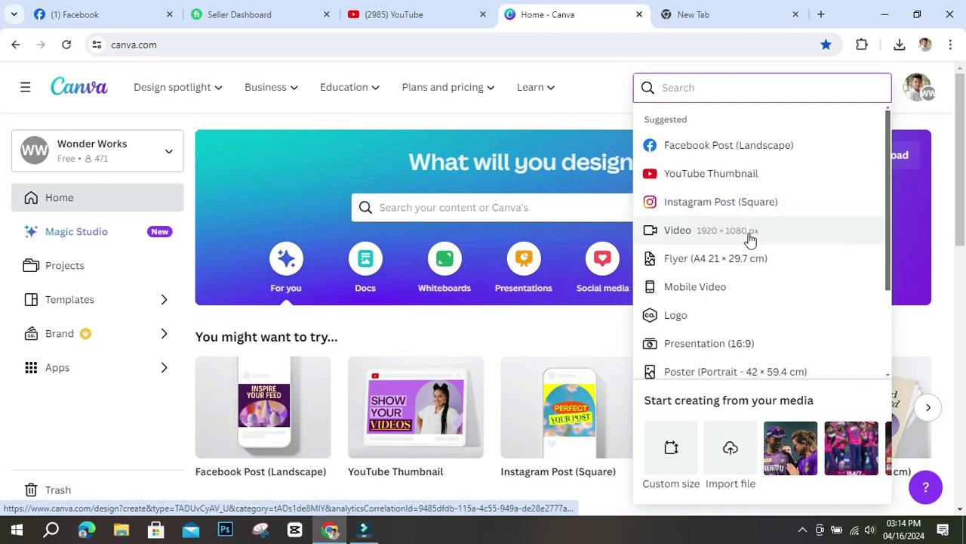
pyautogui.scroll(-5, 755, 255)
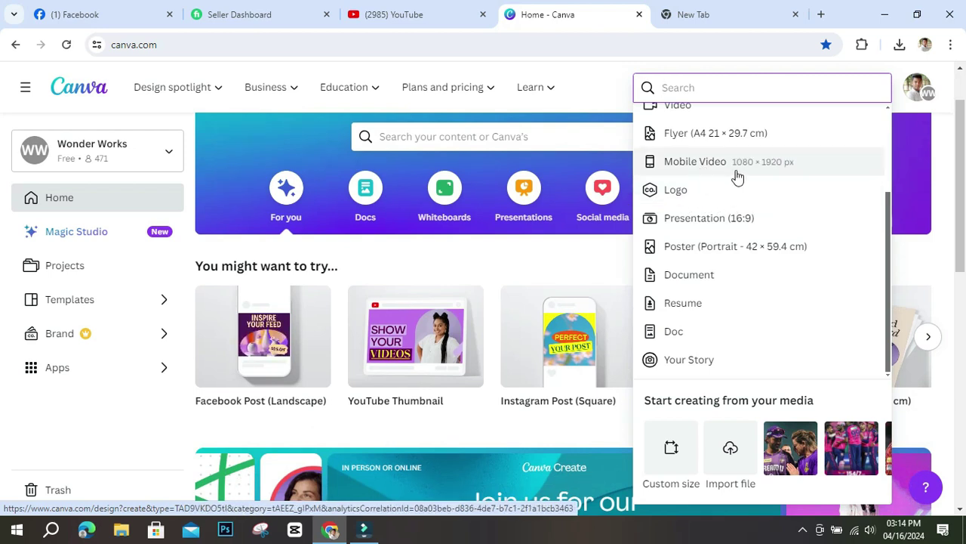
pyautogui.scroll(-2, 727, 314)
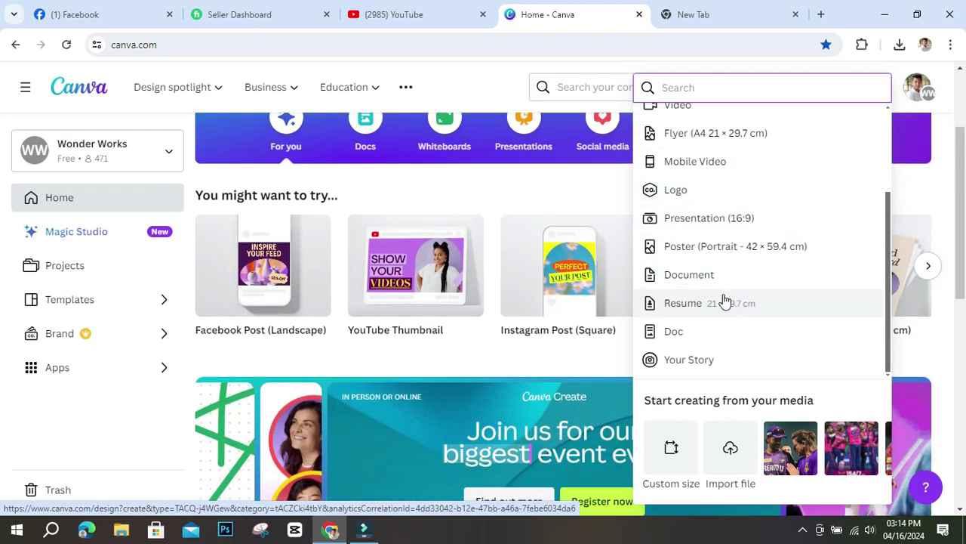
pyautogui.scroll(1, 725, 302)
pyautogui.scroll(2, 724, 300)
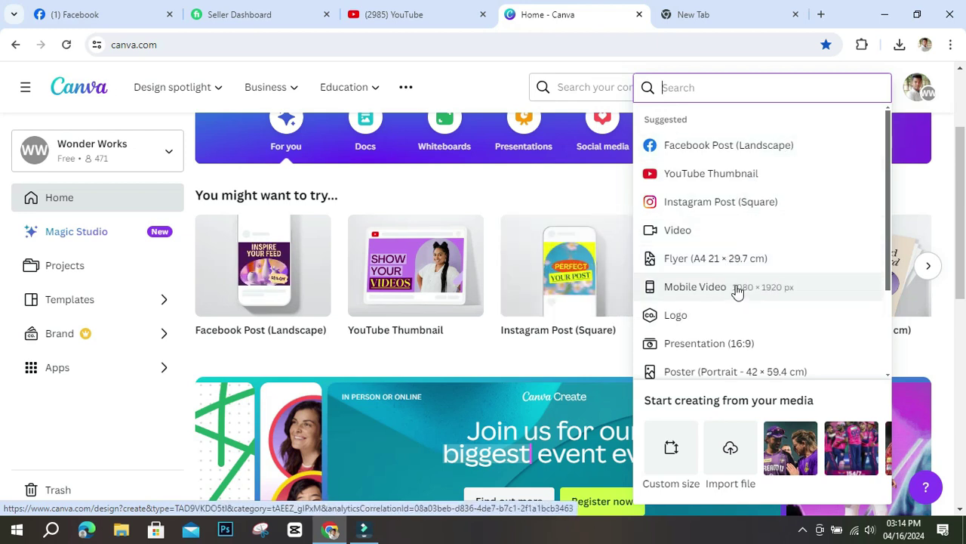
pyautogui.scroll(-2, 745, 274)
pyautogui.scroll(-2, 750, 274)
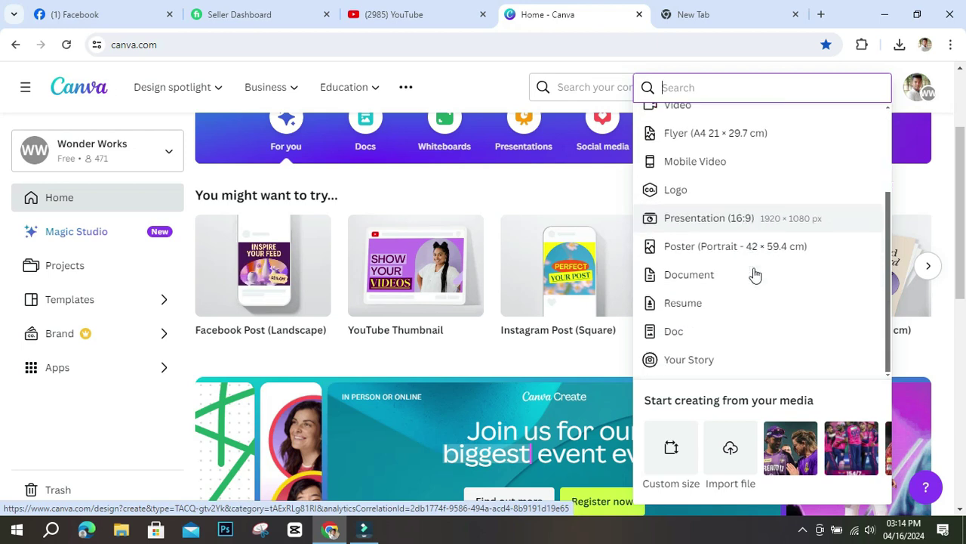
pyautogui.scroll(3, 755, 274)
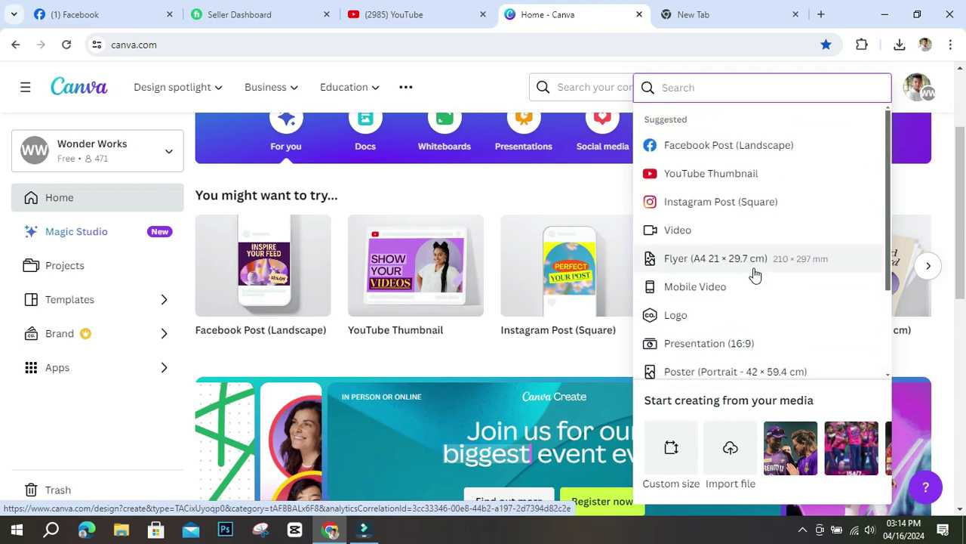
pyautogui.click(732, 179)
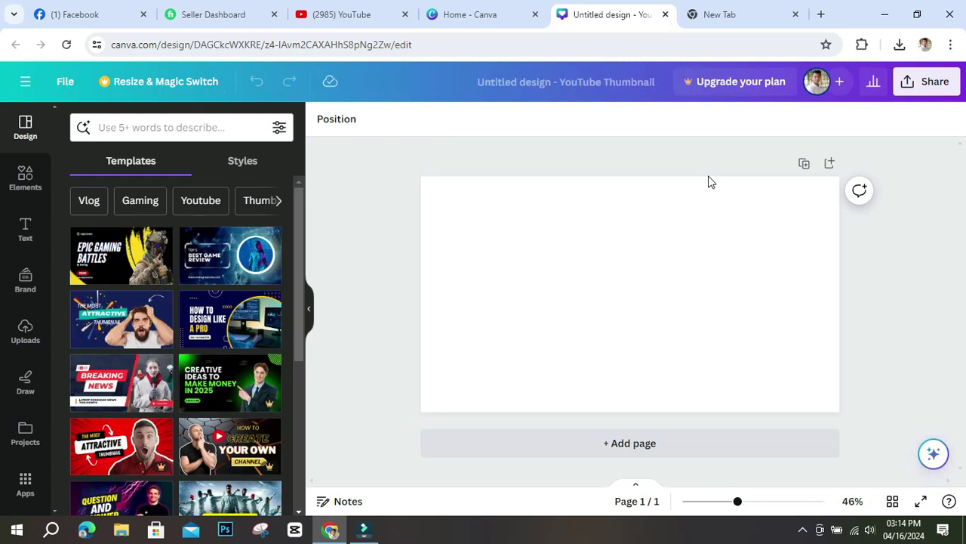
# Step: Apply the black and yellow "Epic Gaming Battles" template to the blank thumbnail page
pyautogui.click(701, 256)
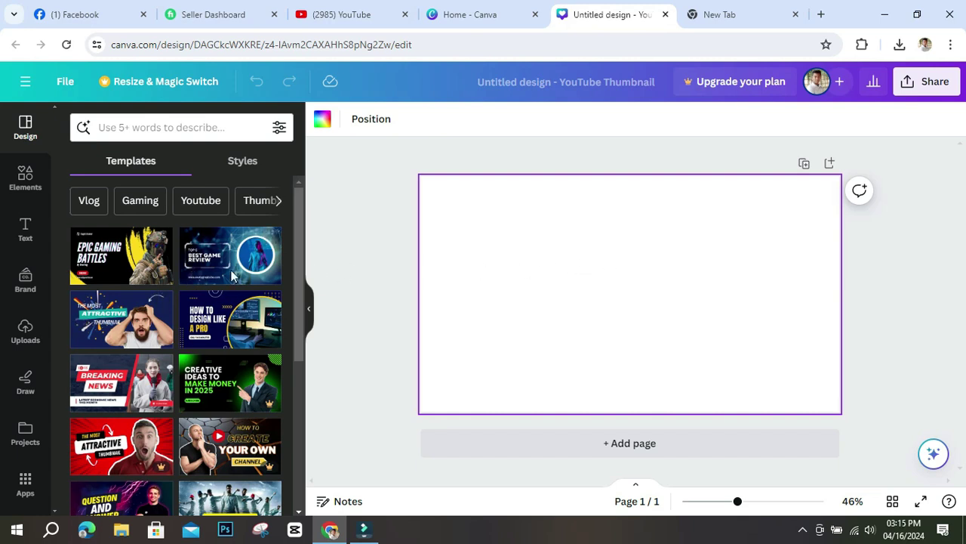
pyautogui.click(369, 260)
pyautogui.click(138, 269)
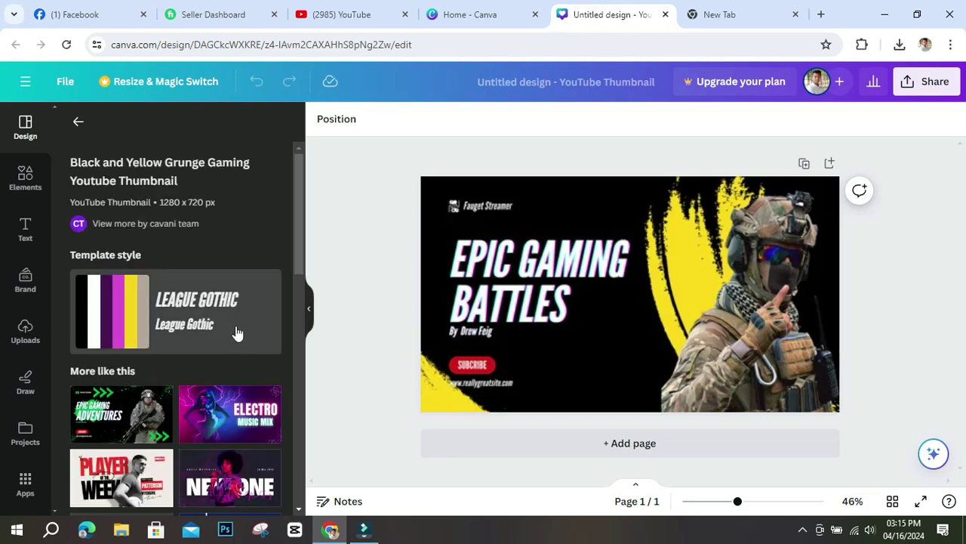
# Step: Browse the similar templates and inspect the applied template's soldier photo and title text as separate elements
pyautogui.scroll(-5, 236, 332)
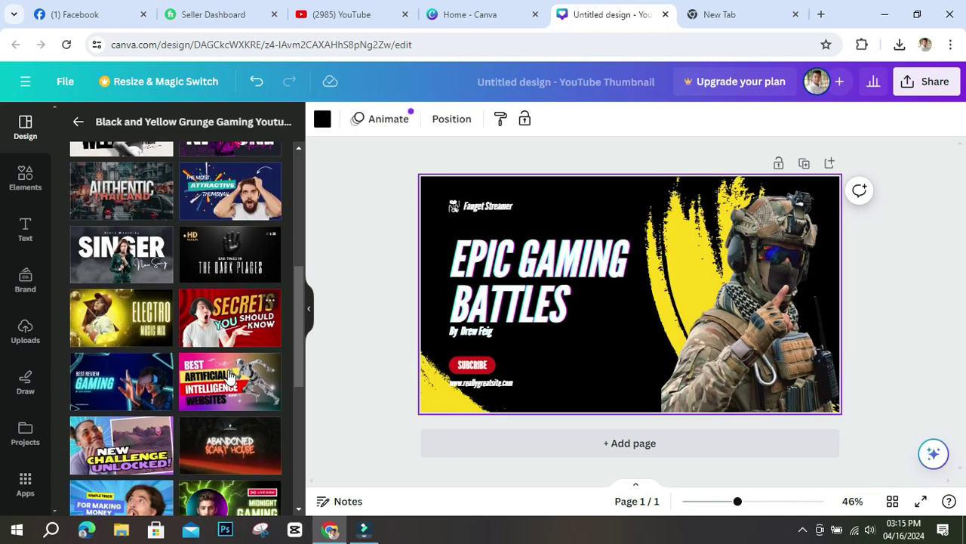
pyautogui.scroll(-5, 230, 376)
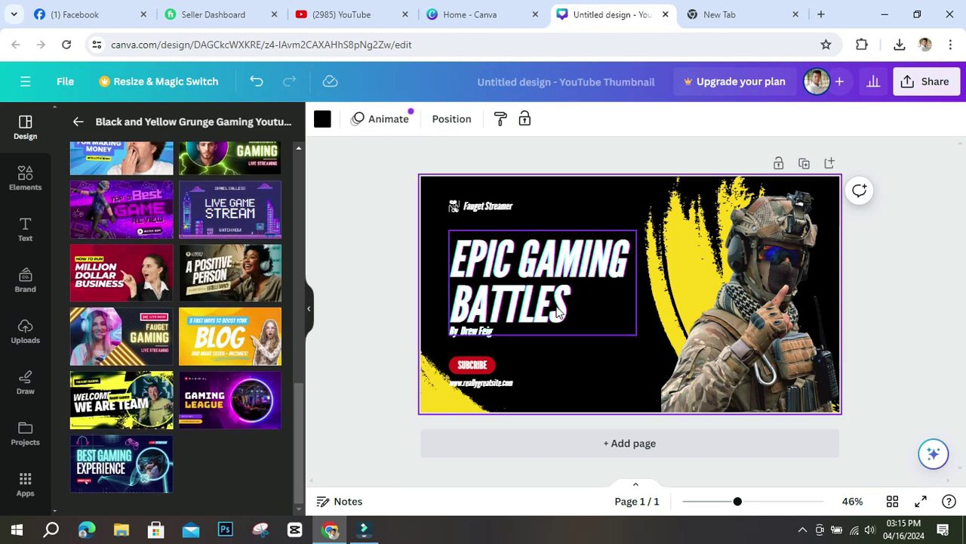
pyautogui.click(702, 265)
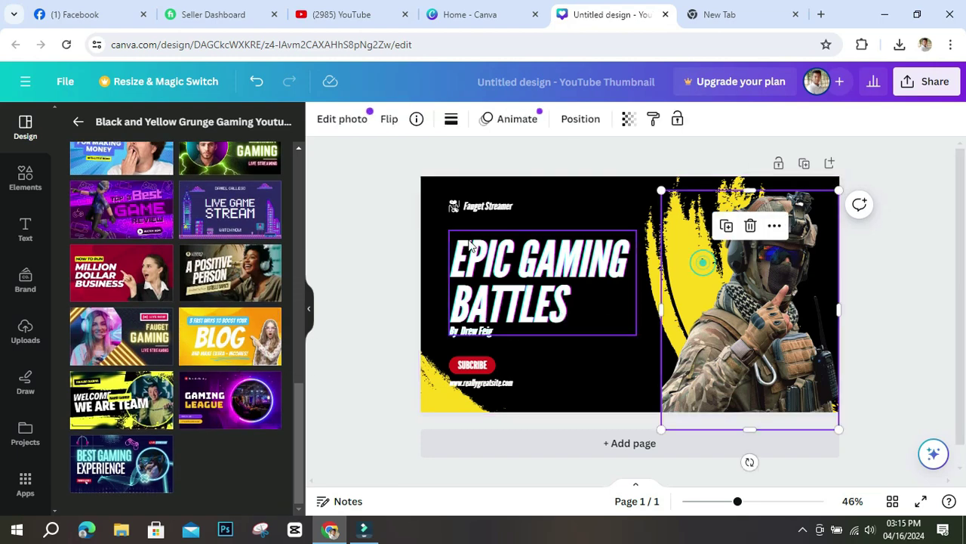
pyautogui.click(470, 244)
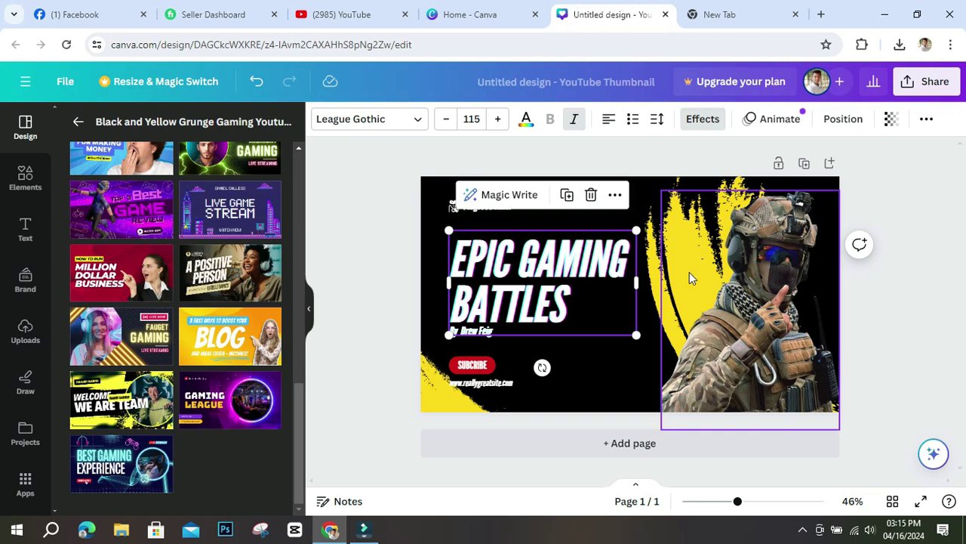
pyautogui.click(723, 293)
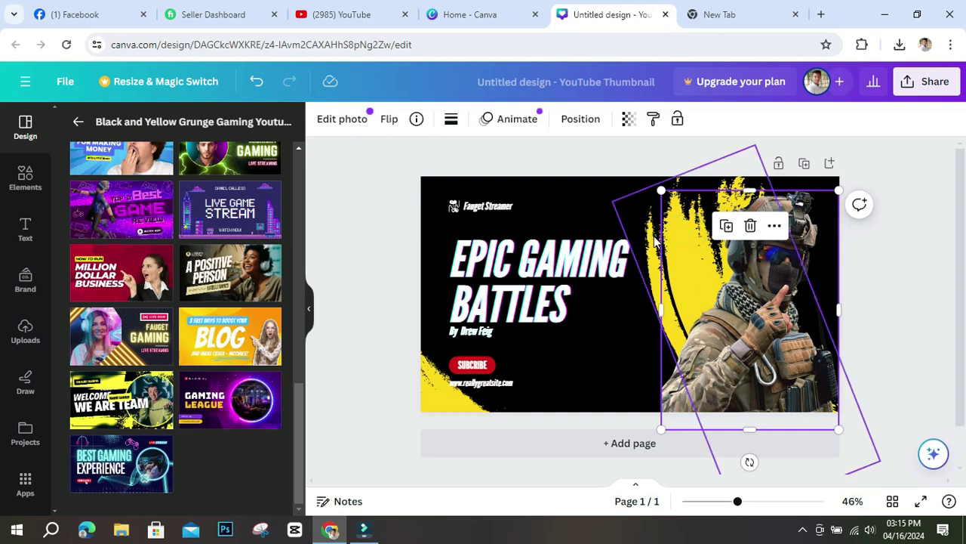
# Step: Add a second page and apply the red "Secrets You Should Know" thumbnail template to it
pyautogui.click(623, 447)
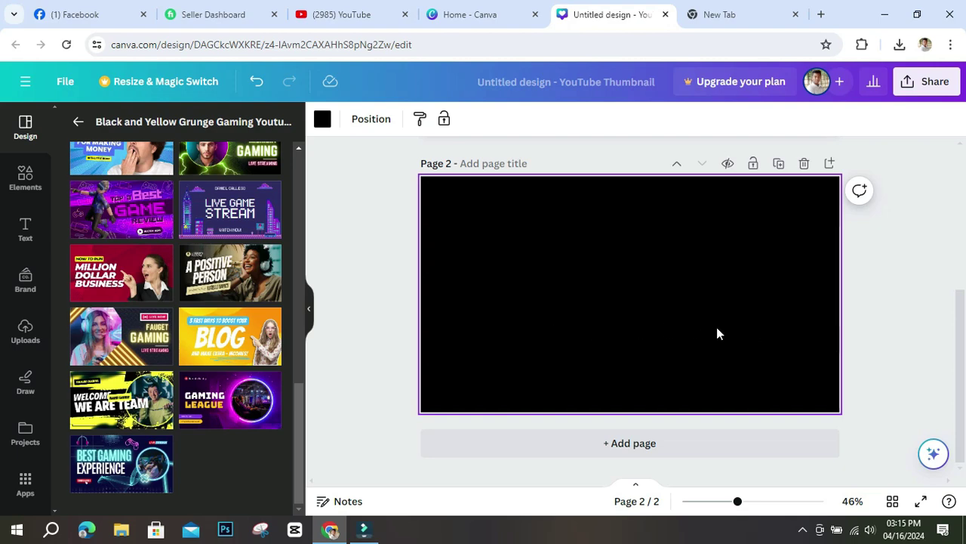
pyautogui.scroll(5, 528, 355)
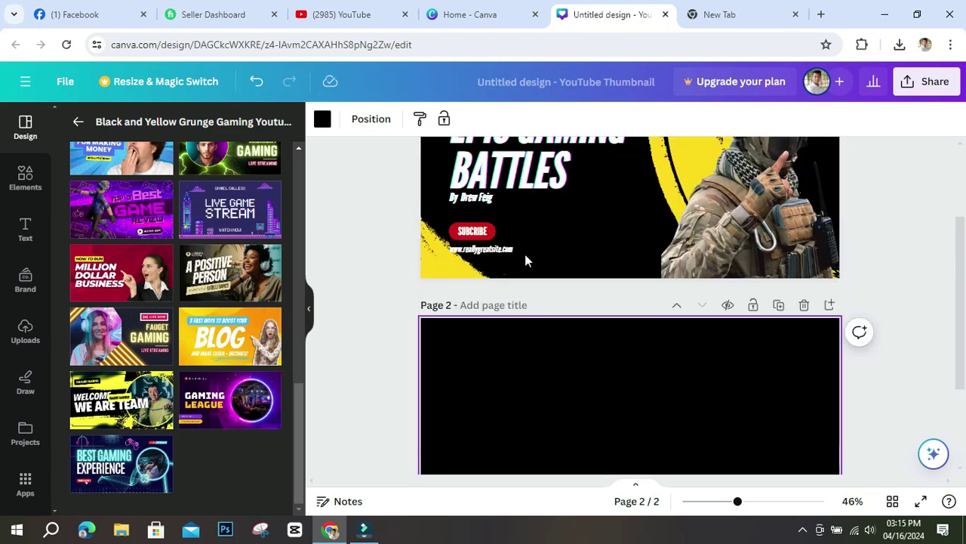
pyautogui.scroll(-3, 632, 266)
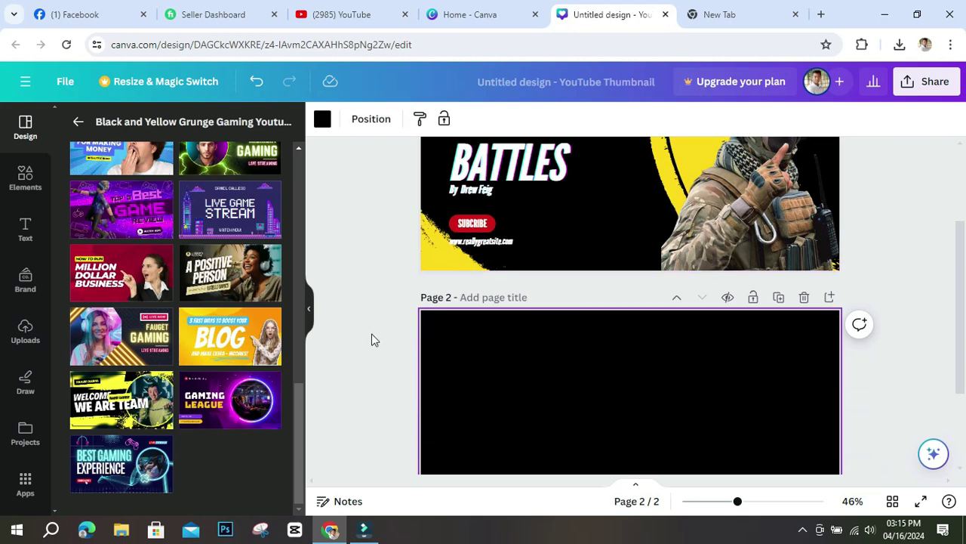
pyautogui.scroll(5, 259, 328)
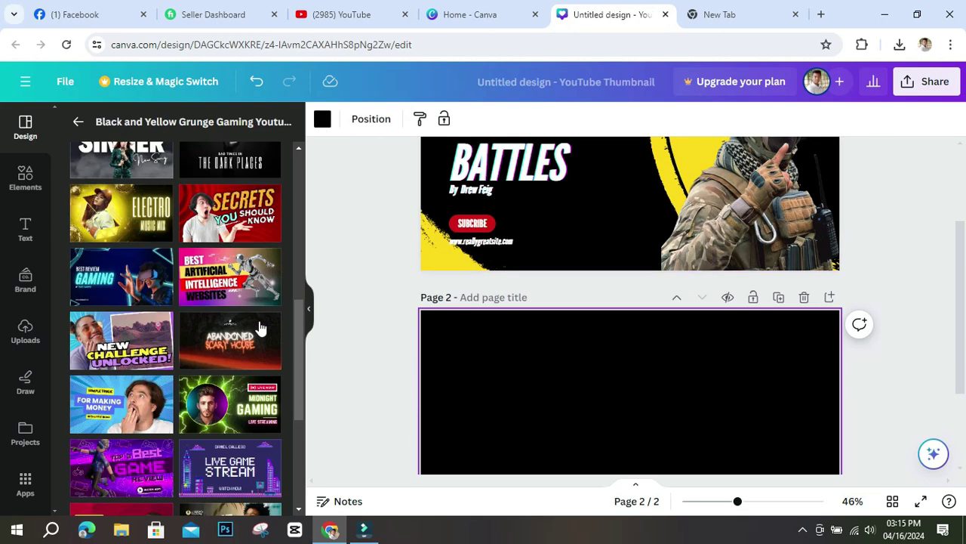
pyautogui.scroll(-3, 597, 355)
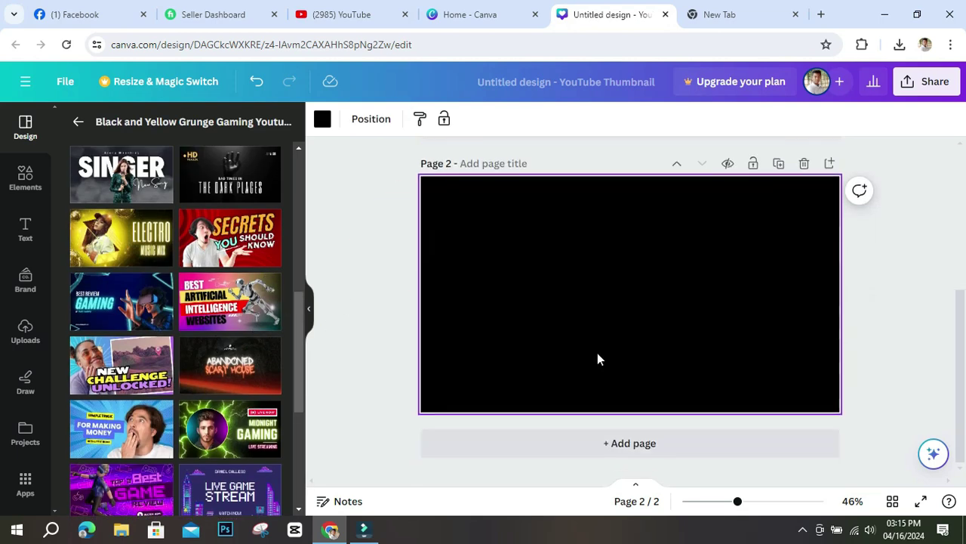
pyautogui.moveTo(226, 241); pyautogui.dragTo(554, 302)
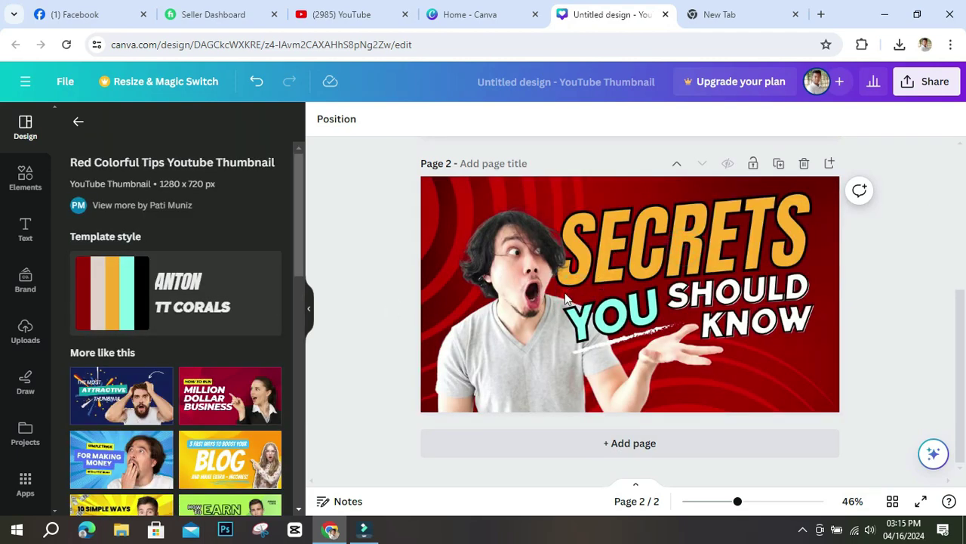
# Step: Delete the man's photo and the SECRETS, SHOULD KNOW and YOU texts from page 2, keeping the red background
pyautogui.click(571, 300)
pyautogui.press('Delete')
pyautogui.click(650, 272)
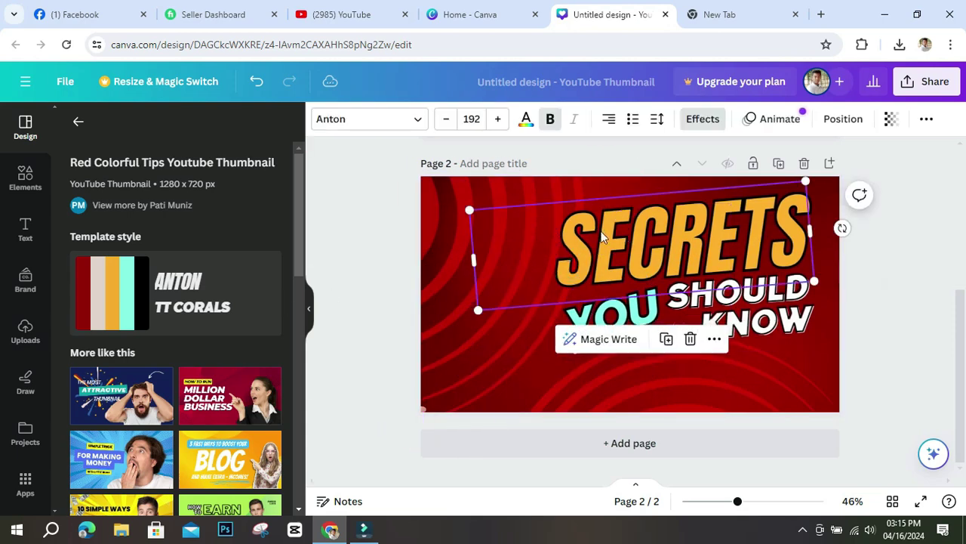
pyautogui.moveTo(615, 243); pyautogui.dragTo(723, 310)
pyautogui.press('Delete')
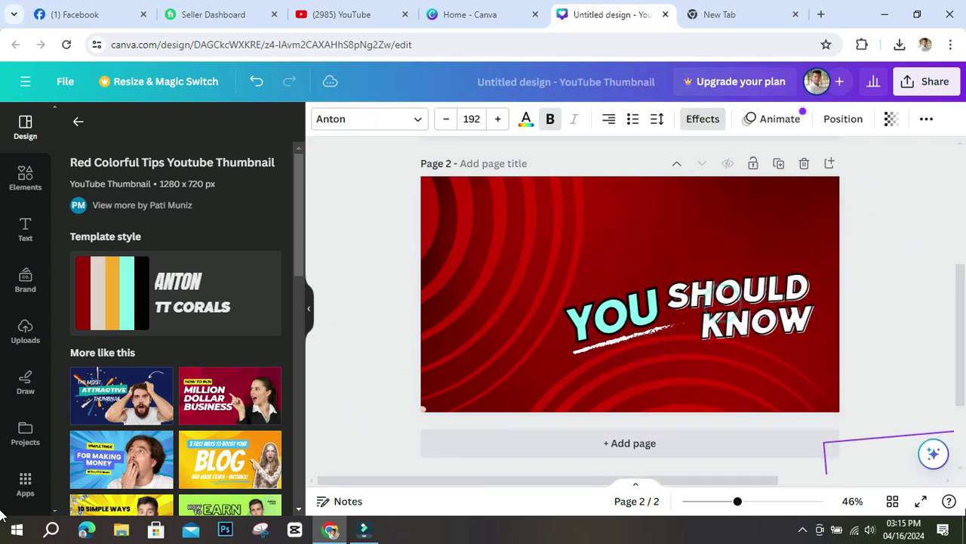
pyautogui.click(721, 299)
pyautogui.press('Delete')
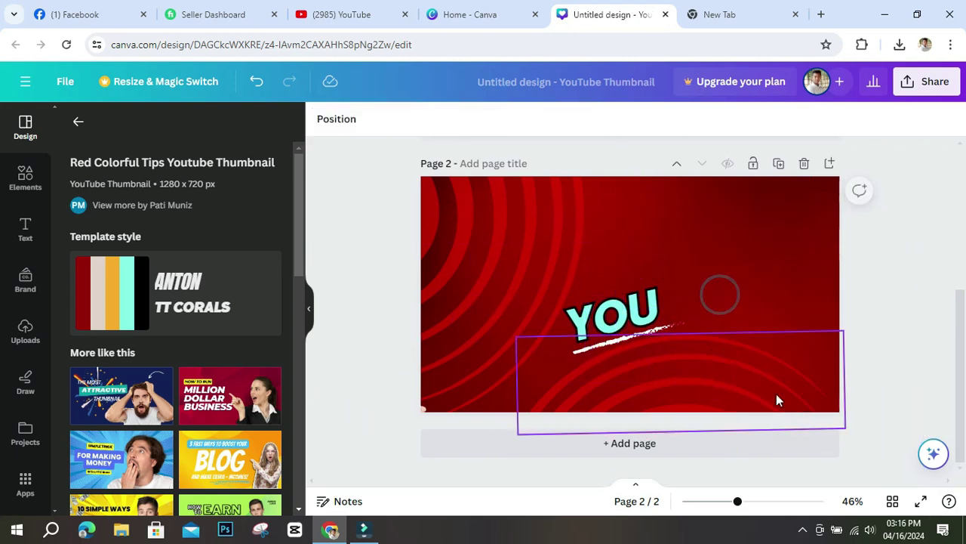
pyautogui.moveTo(631, 310); pyautogui.dragTo(489, 496)
pyautogui.press('Delete')
pyautogui.click(677, 219)
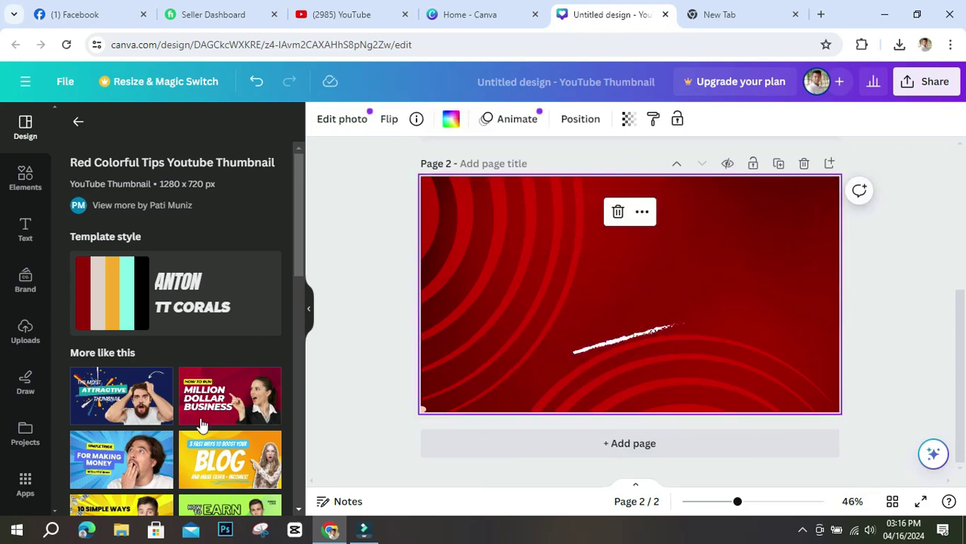
# Step: Look through the similar templates and the library of shapes, graphics, AI images and stickers
pyautogui.scroll(-3, 201, 425)
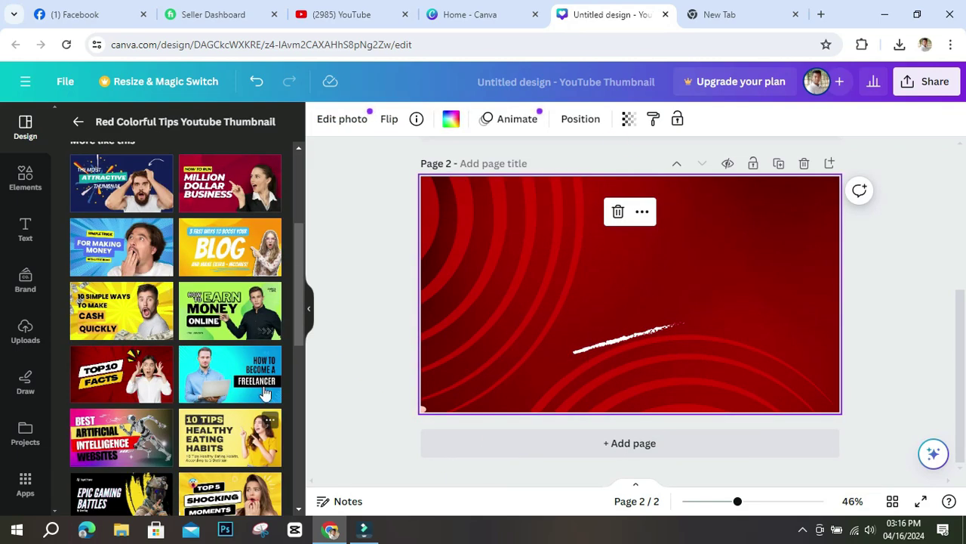
pyautogui.click(24, 179)
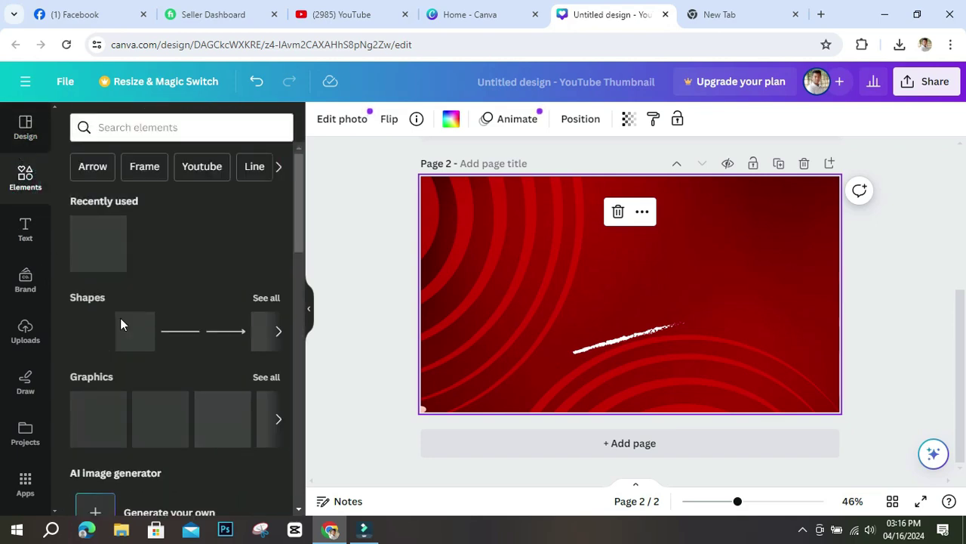
pyautogui.scroll(-3, 166, 411)
pyautogui.scroll(-1, 173, 411)
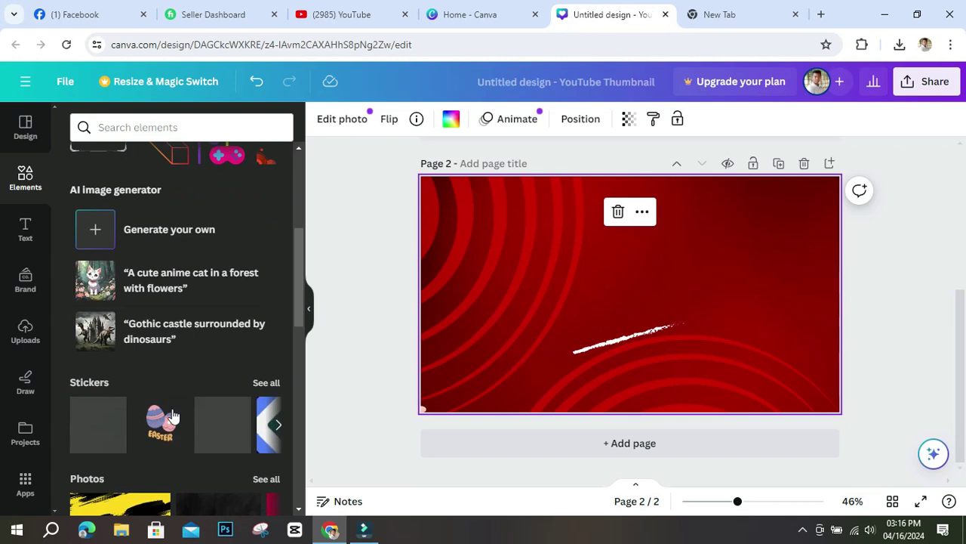
pyautogui.scroll(4, 173, 412)
pyautogui.scroll(-8, 173, 415)
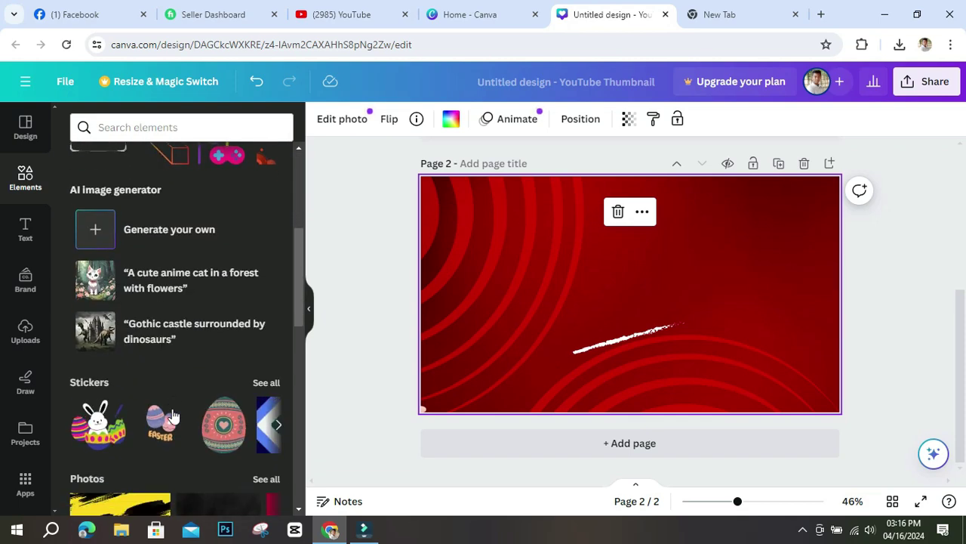
pyautogui.scroll(5, 173, 415)
pyautogui.scroll(3, 173, 413)
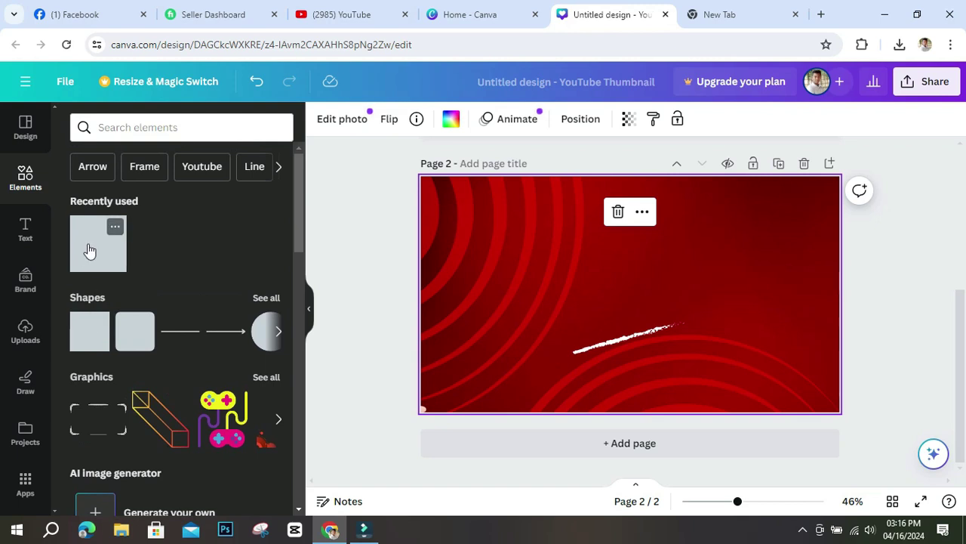
# Step: Add the recently used square shape to page 2 as a wide rectangle across the lower half
pyautogui.moveTo(98, 252); pyautogui.dragTo(829, 330)
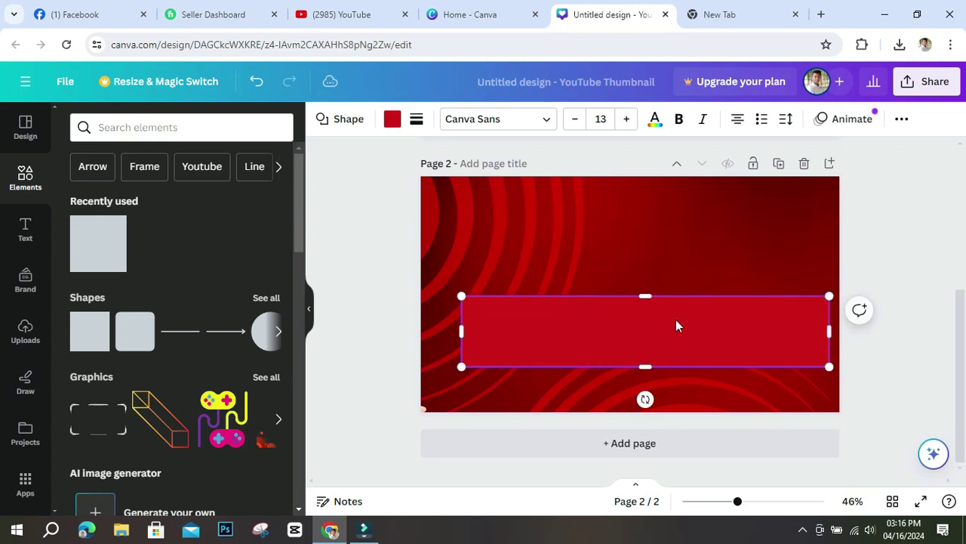
pyautogui.moveTo(675, 320); pyautogui.dragTo(647, 326)
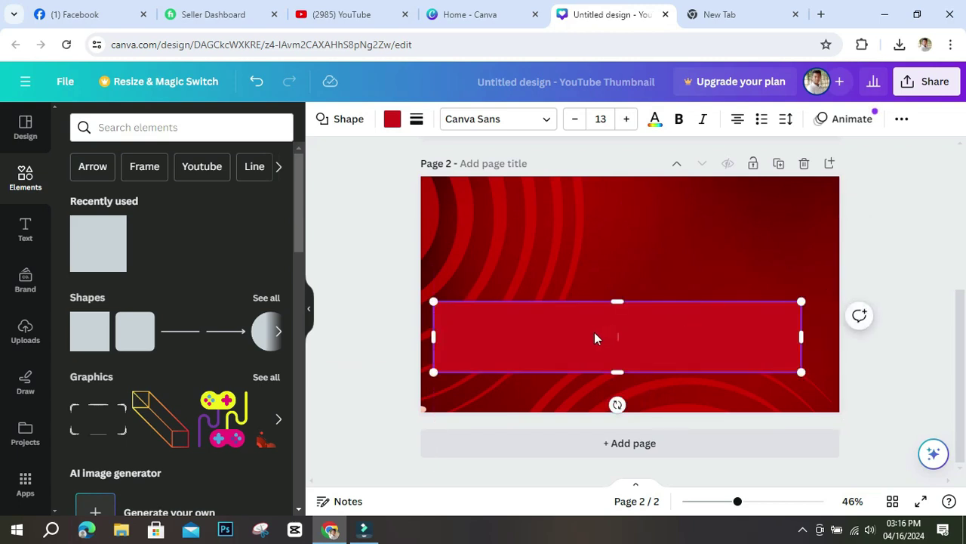
pyautogui.click(624, 332)
# Step: Fill the rectangle with the blue document color and move it closer to the lower edge of page 2
pyautogui.click(393, 121)
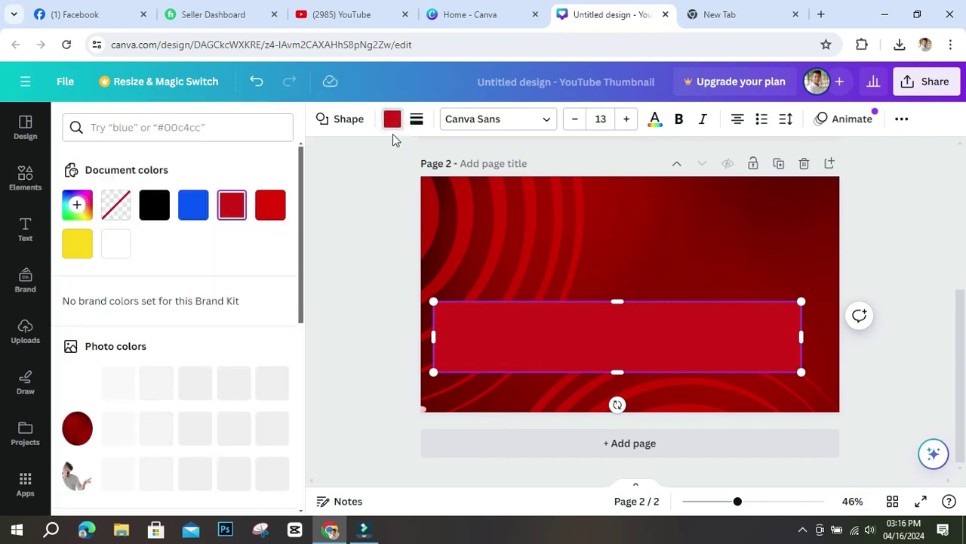
pyautogui.click(189, 214)
pyautogui.click(272, 204)
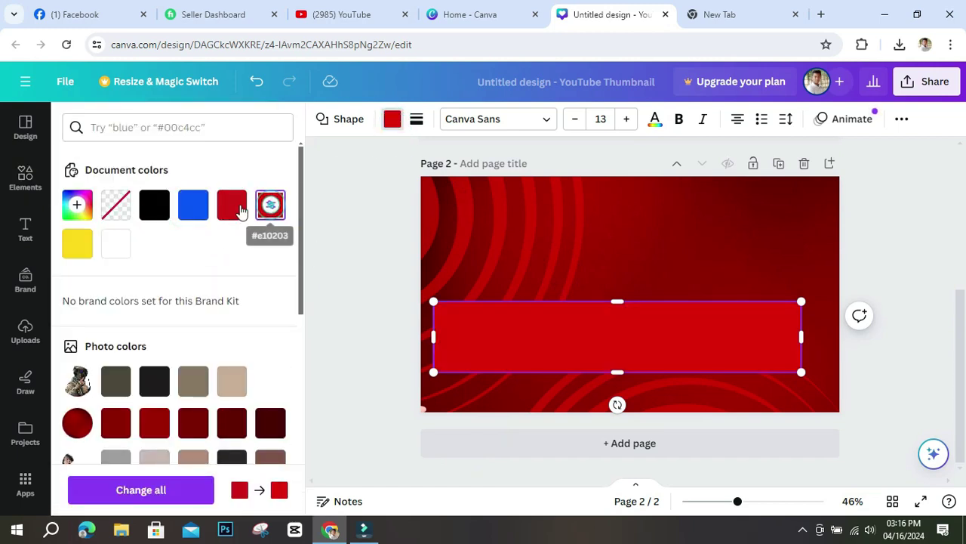
pyautogui.click(193, 206)
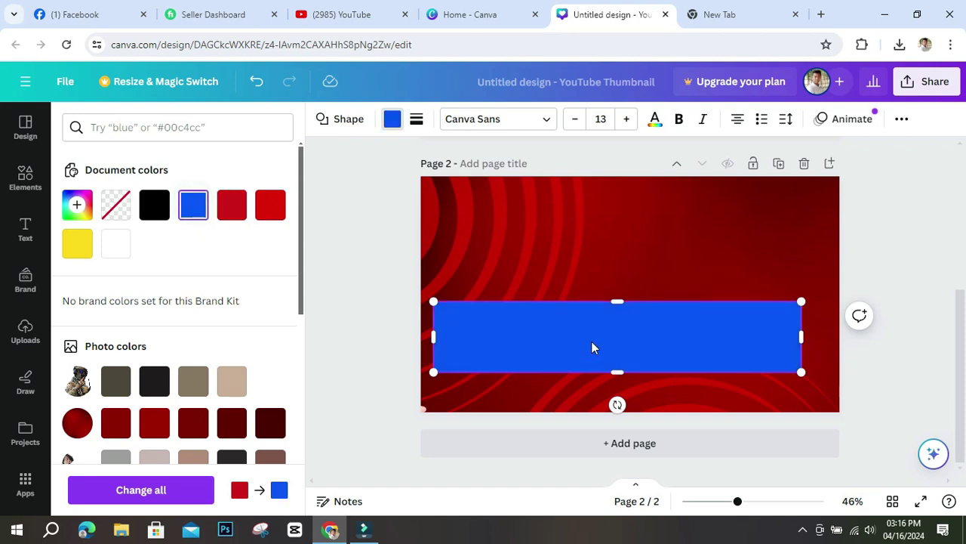
pyautogui.scroll(-1, 226, 383)
pyautogui.scroll(-2, 185, 363)
pyautogui.click(619, 335)
pyautogui.moveTo(631, 325); pyautogui.dragTo(648, 345)
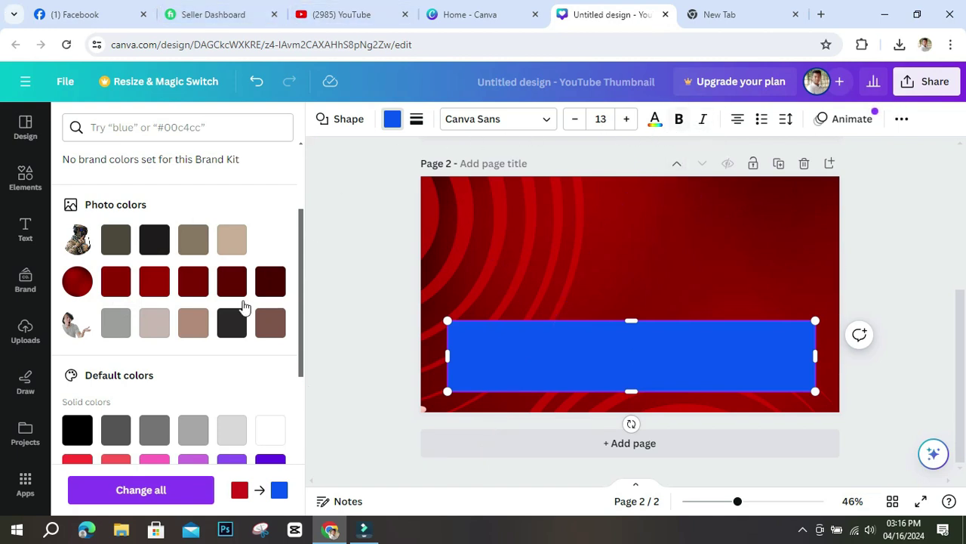
# Step: Add a heading reading "Hello" to page 2 and enlarge it to about font size 173
pyautogui.click(26, 230)
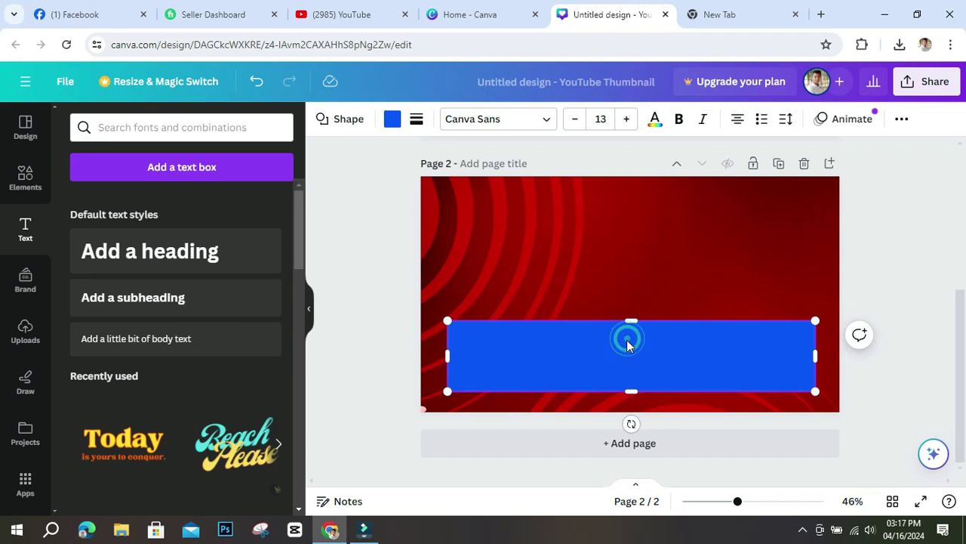
pyautogui.click(184, 168)
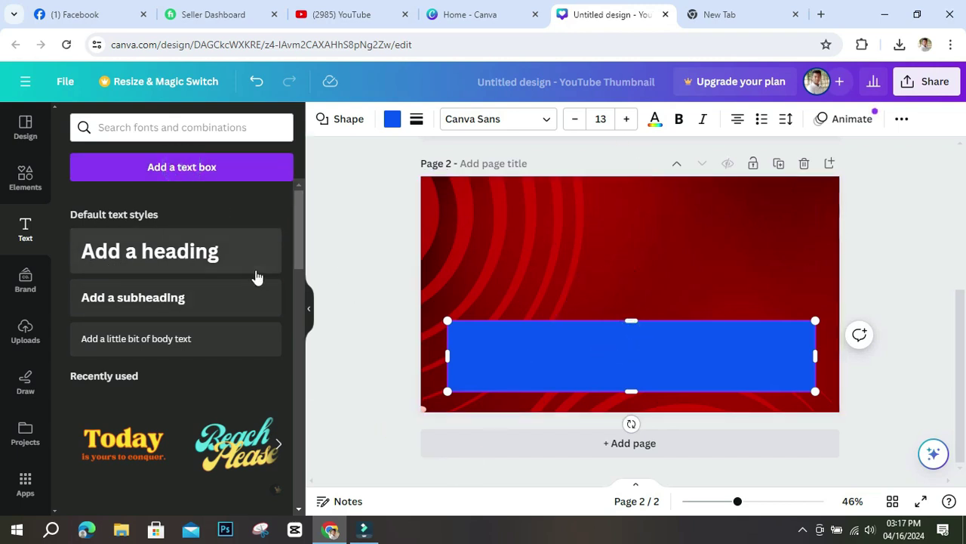
pyautogui.click(163, 249)
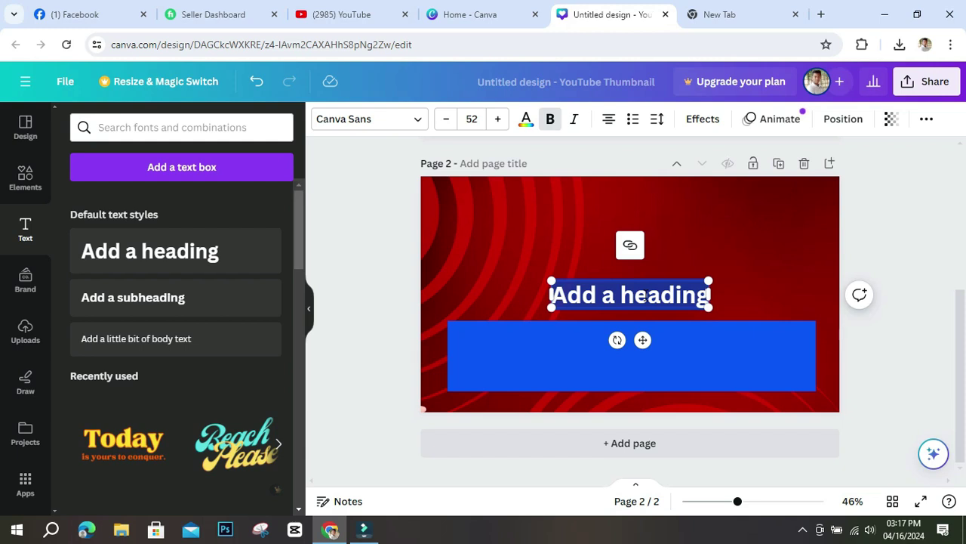
pyautogui.write('H')
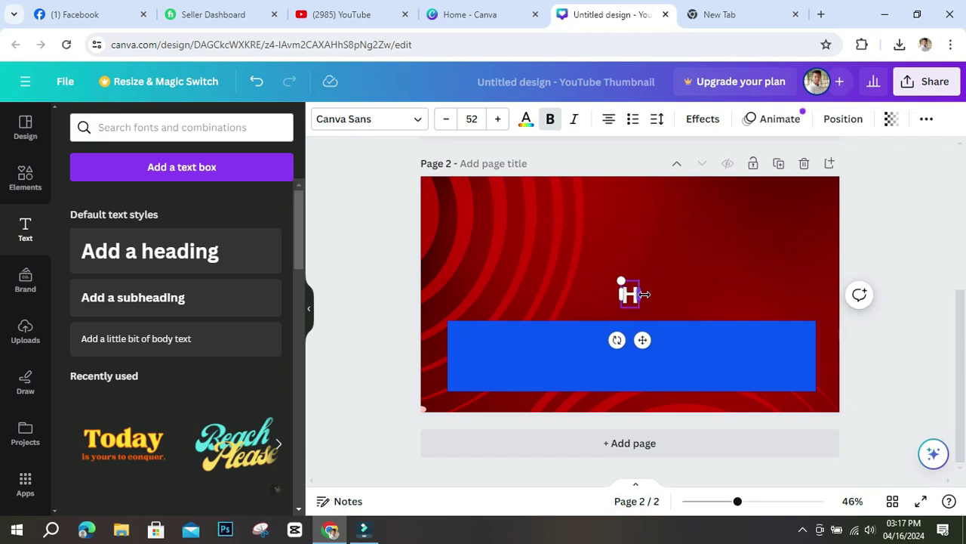
pyautogui.write('ello')
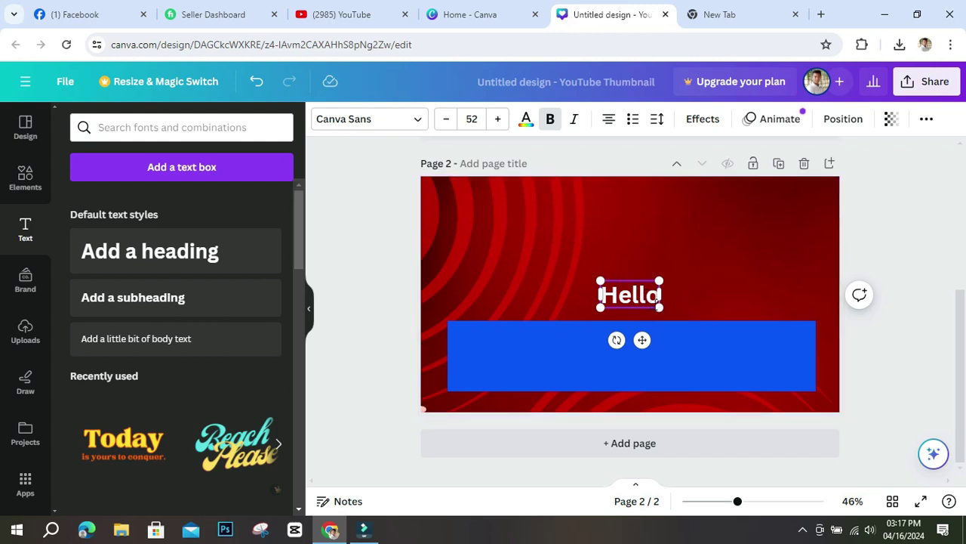
pyautogui.moveTo(660, 305); pyautogui.dragTo(733, 319)
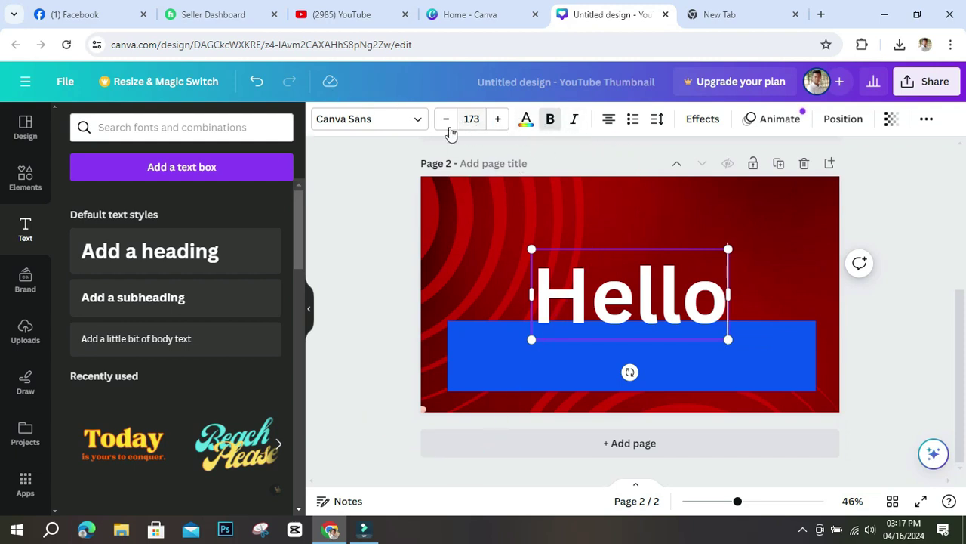
# Step: Look through the fonts available for the Hello heading
pyautogui.click(417, 119)
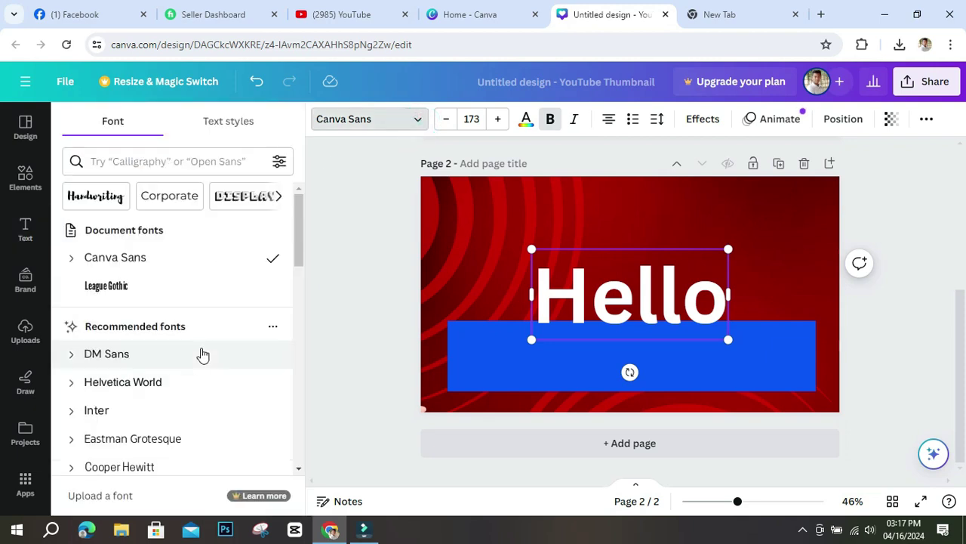
pyautogui.scroll(-10, 166, 348)
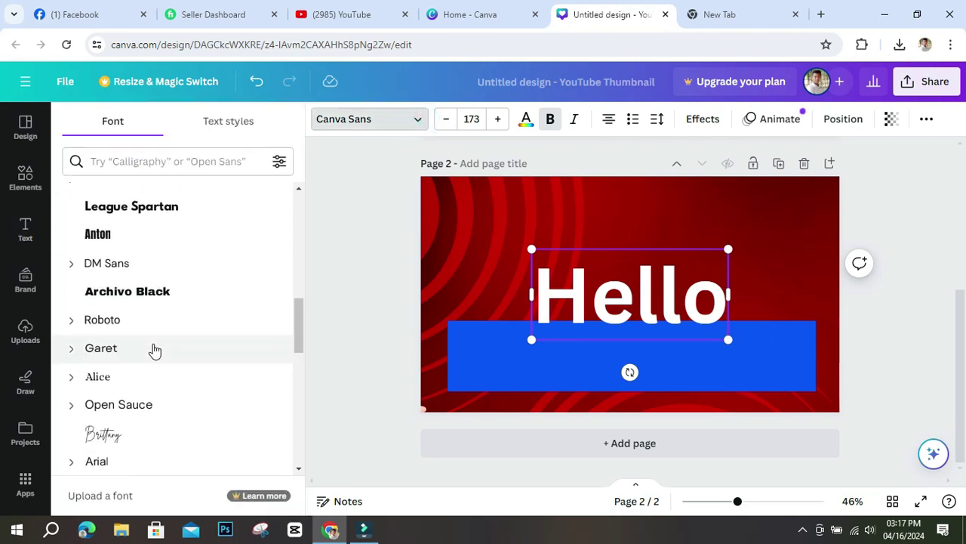
pyautogui.click(423, 118)
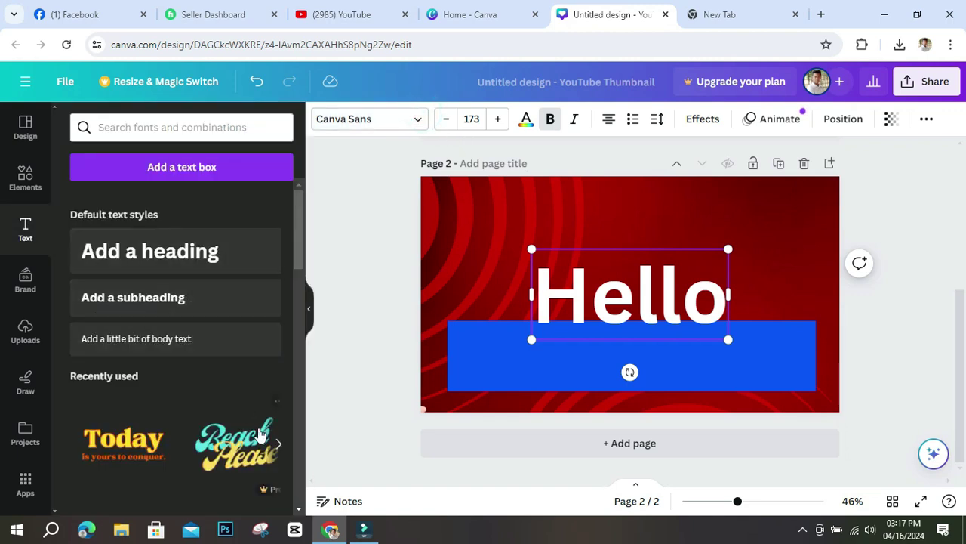
# Step: Browse the ready-made font combinations and try to add the "Beach Please" one
pyautogui.scroll(-1, 252, 387)
pyautogui.scroll(-2, 251, 388)
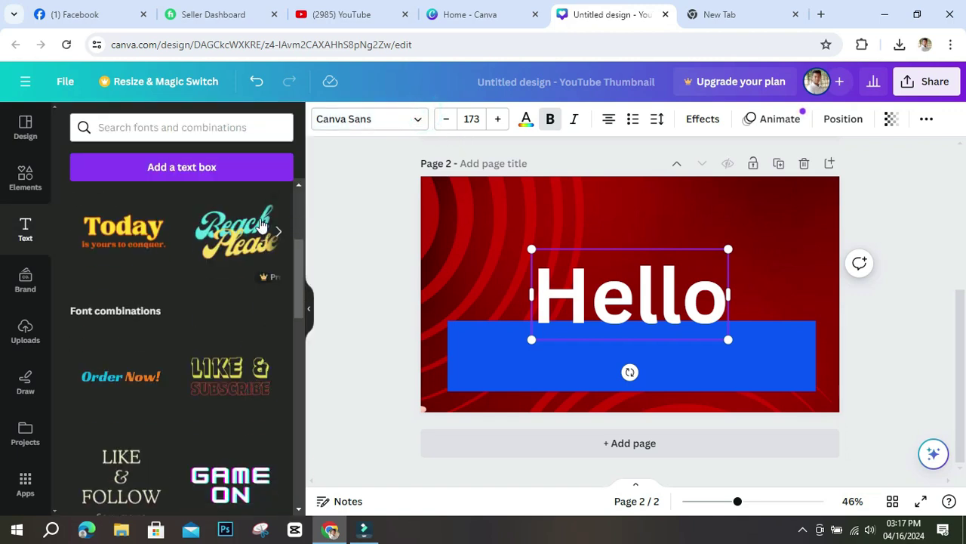
pyautogui.scroll(-2, 190, 409)
pyautogui.scroll(-3, 241, 405)
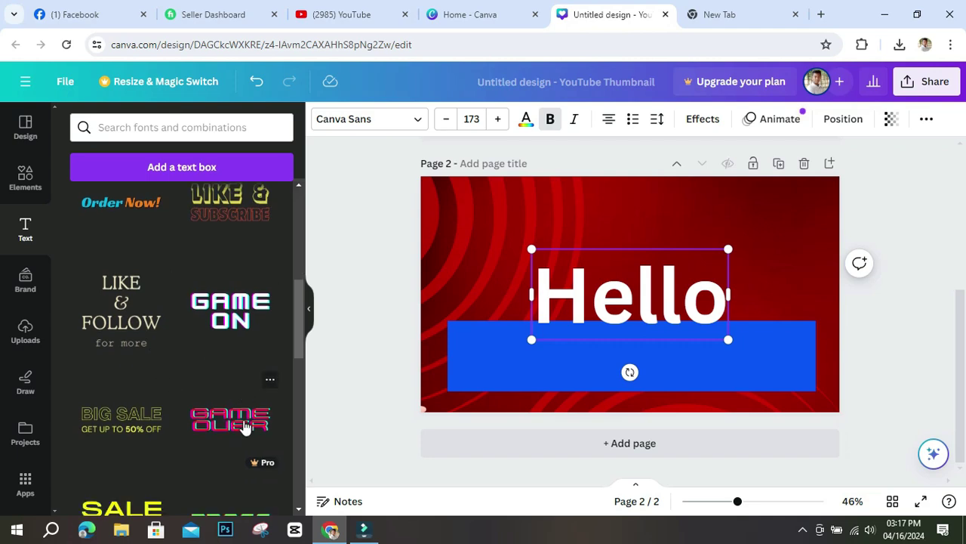
pyautogui.scroll(8, 241, 423)
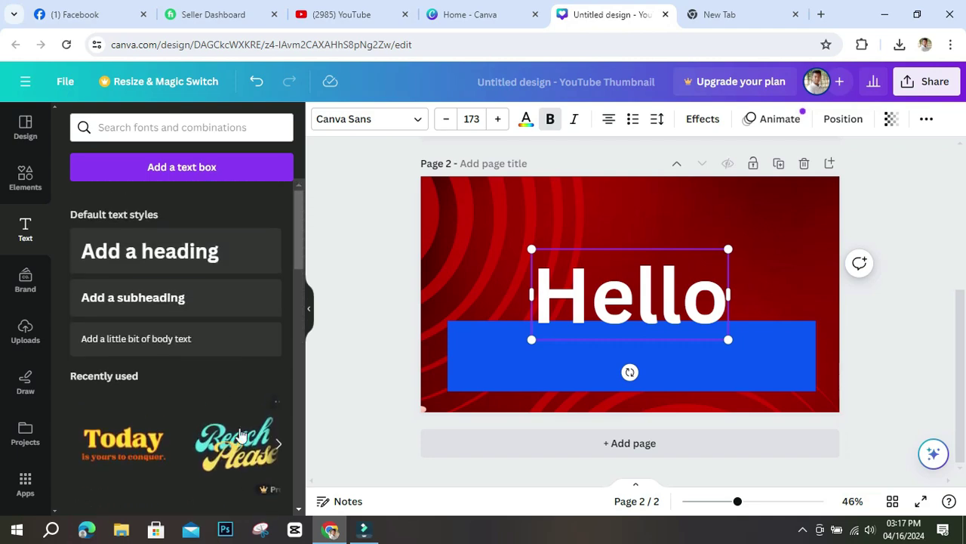
pyautogui.click(236, 451)
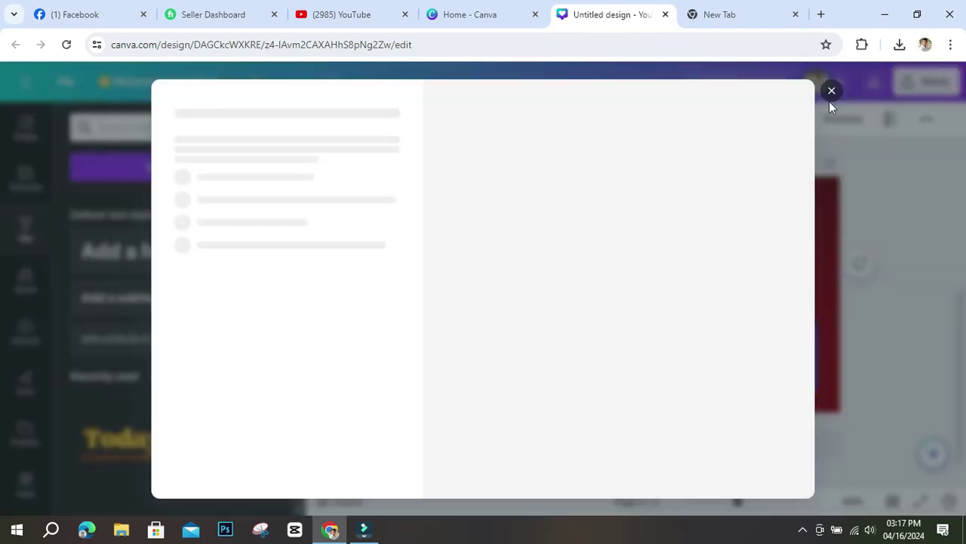
pyautogui.click(832, 91)
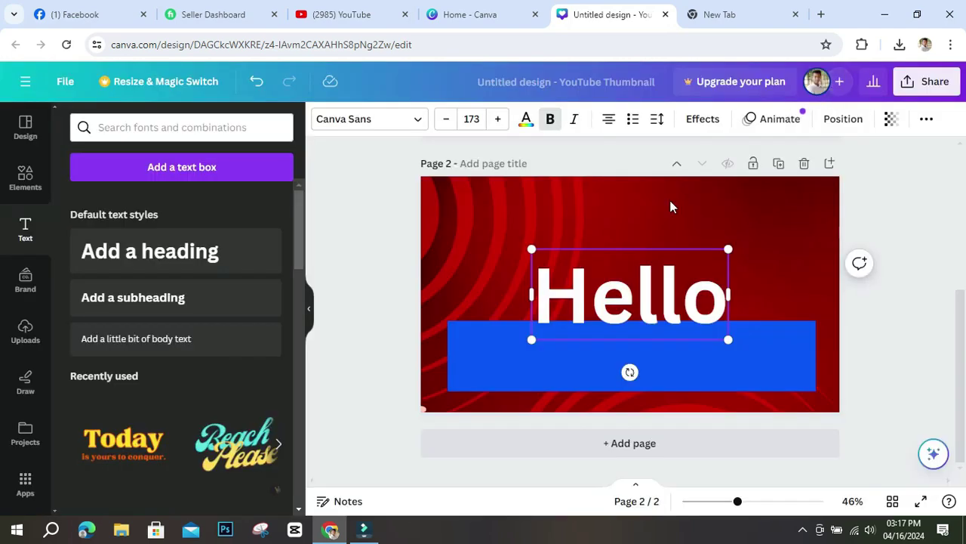
# Step: Try the "Today is yours to conquer." font combination on page 2 and delete it
pyautogui.scroll(-2, 233, 381)
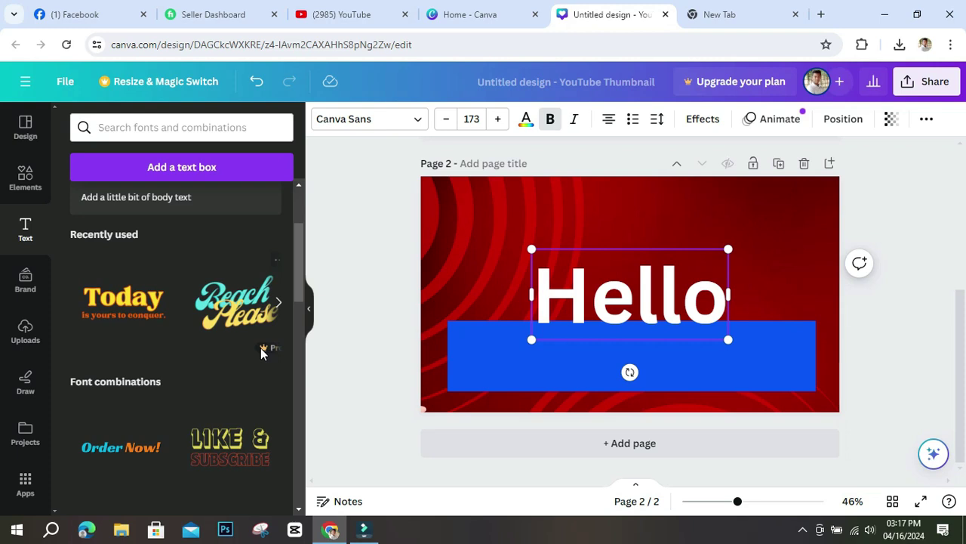
pyautogui.moveTo(113, 311); pyautogui.dragTo(477, 290)
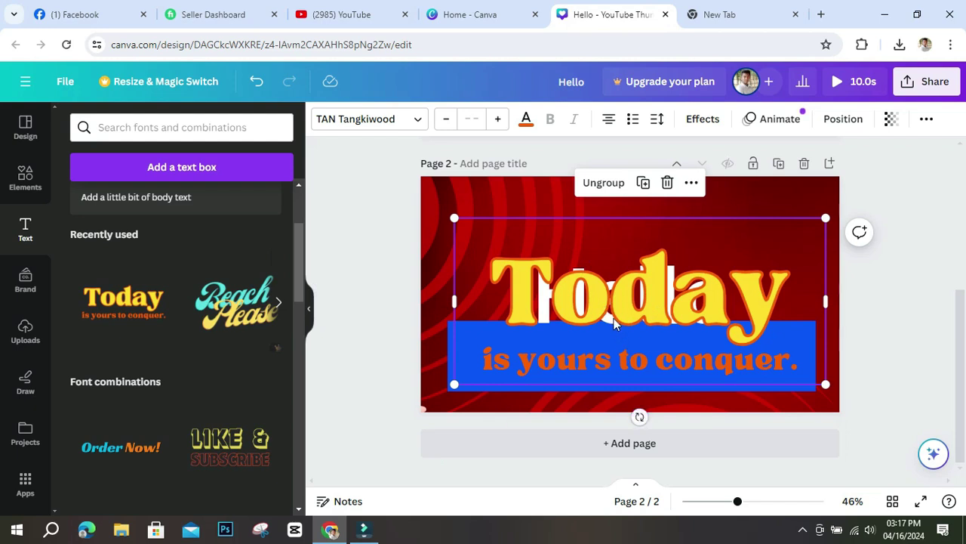
pyautogui.moveTo(589, 267); pyautogui.dragTo(584, 236)
pyautogui.click(584, 235)
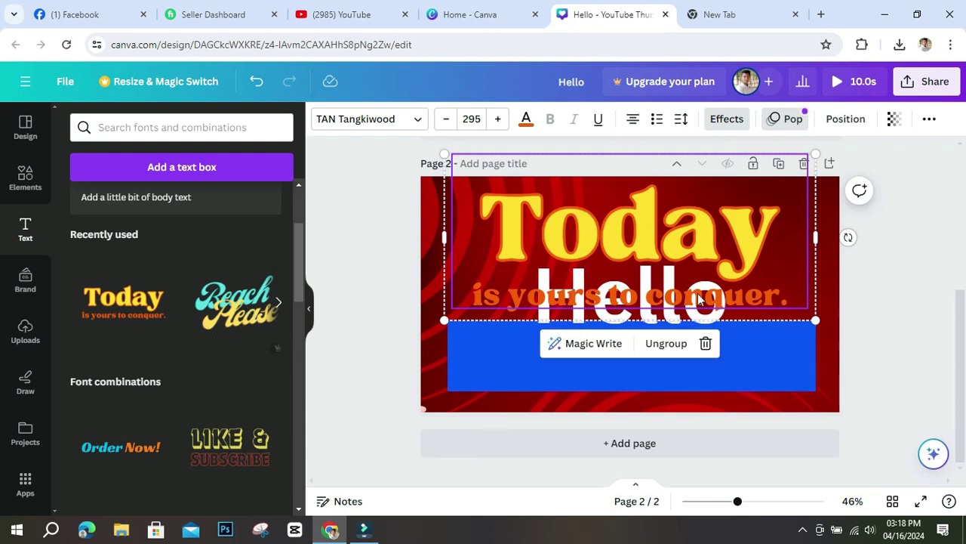
pyautogui.press('Delete')
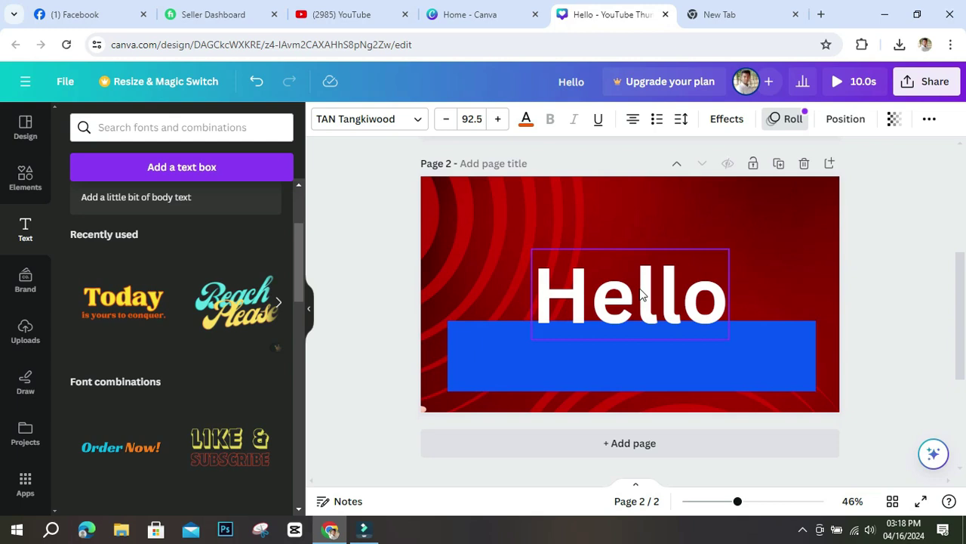
# Step: Move the Hello heading up so that it sits clear above the blue rectangle
pyautogui.click(640, 295)
pyautogui.scroll(-2, 204, 398)
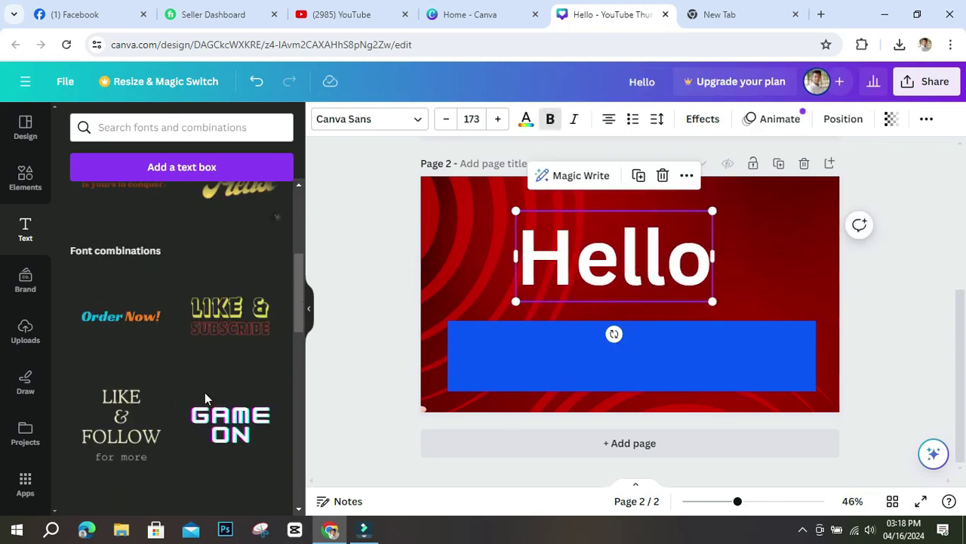
pyautogui.scroll(-1, 204, 398)
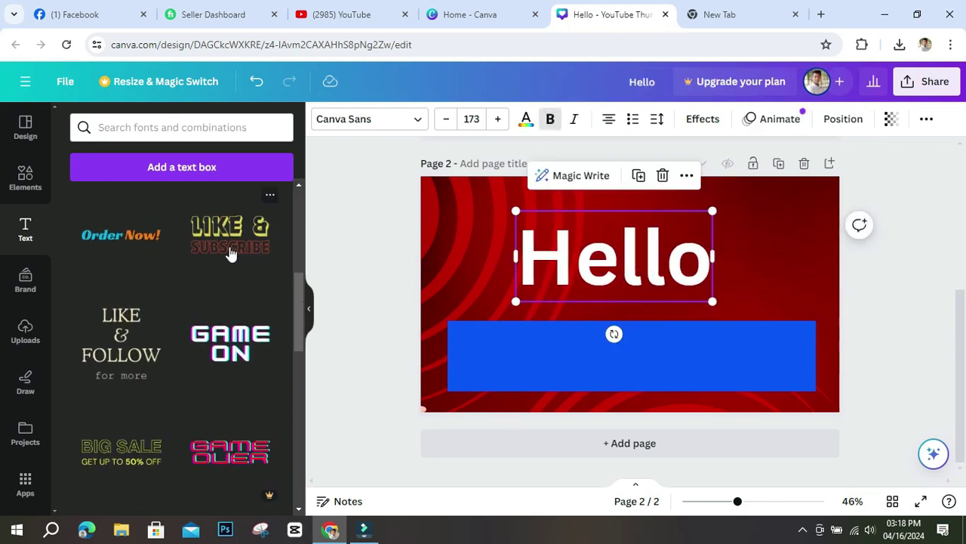
# Step: Look through the ready-made font combinations again
pyautogui.scroll(-2, 227, 360)
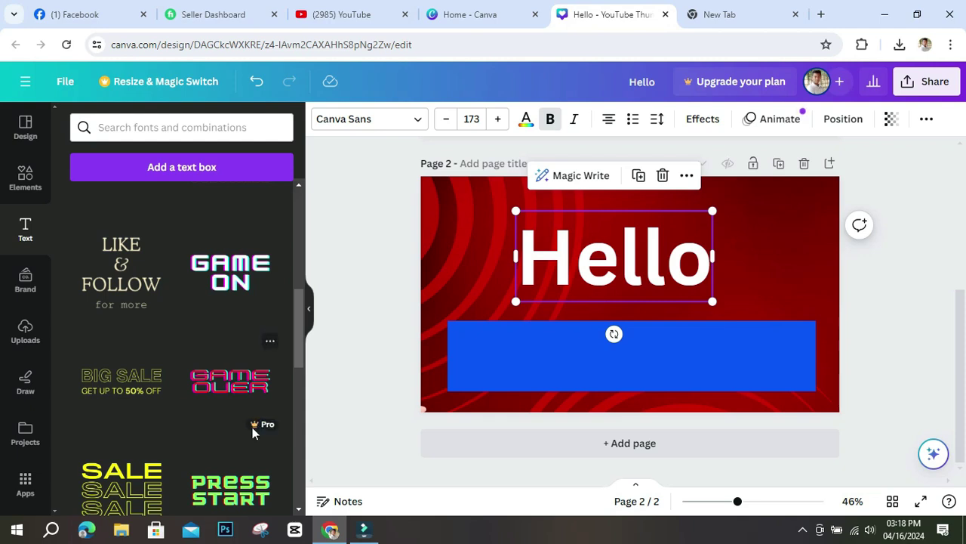
pyautogui.scroll(-3, 254, 425)
pyautogui.scroll(-2, 231, 425)
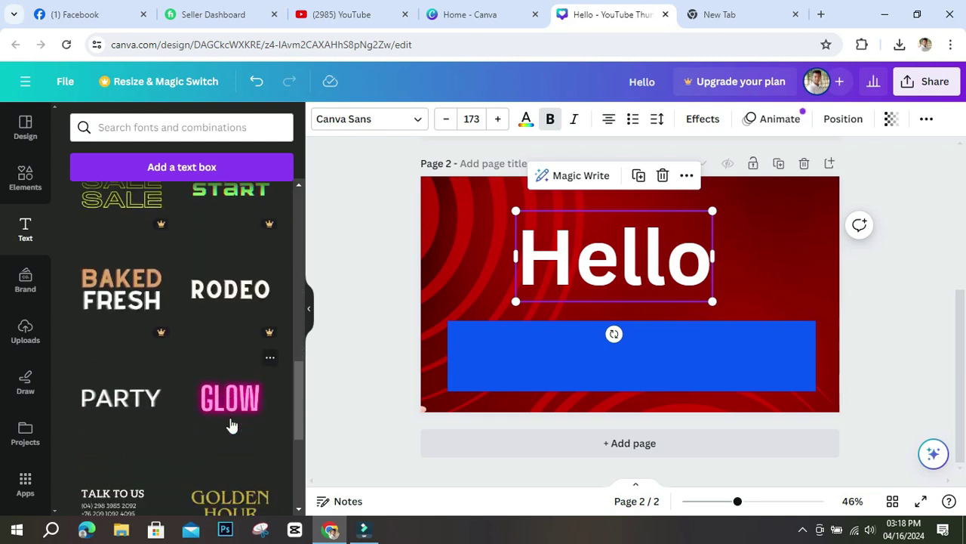
pyautogui.scroll(2, 101, 305)
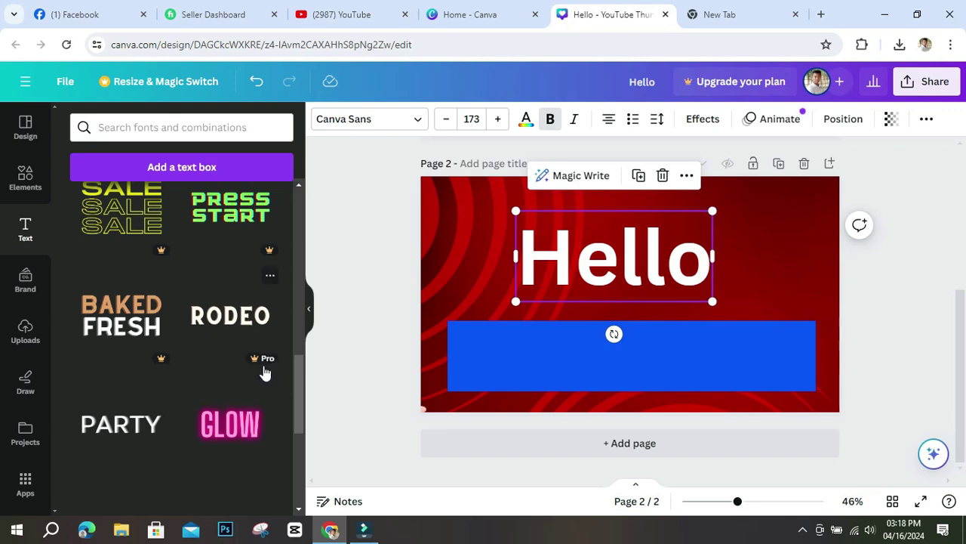
pyautogui.scroll(-3, 195, 374)
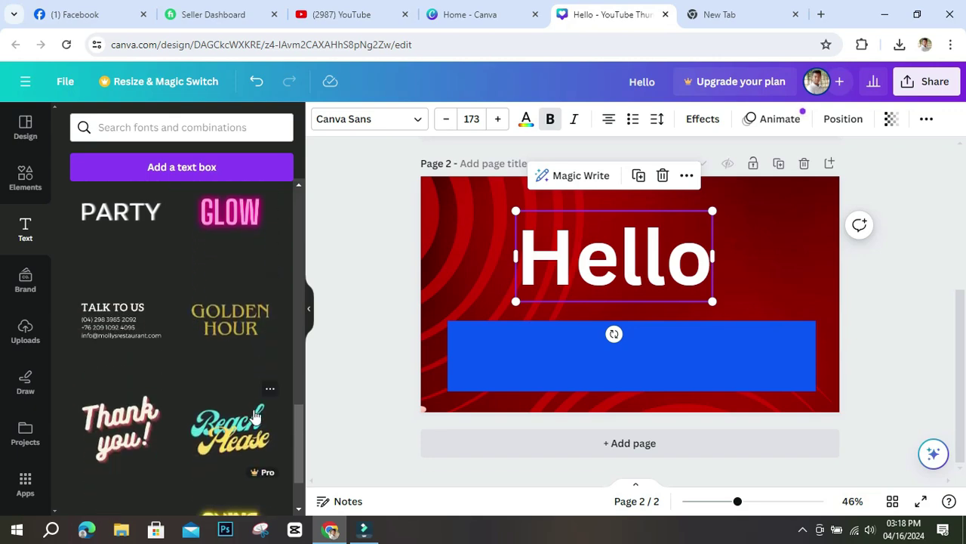
pyautogui.scroll(-1, 255, 411)
pyautogui.scroll(10, 256, 412)
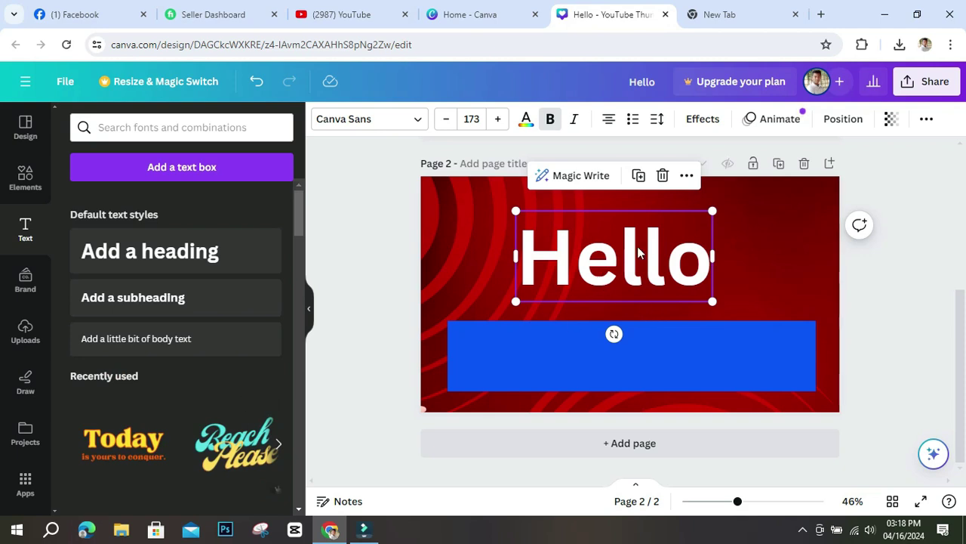
# Step: Move the Hello heading down over the blue rectangle and place the uploaded picture of two children in a village on page 2
pyautogui.click(26, 285)
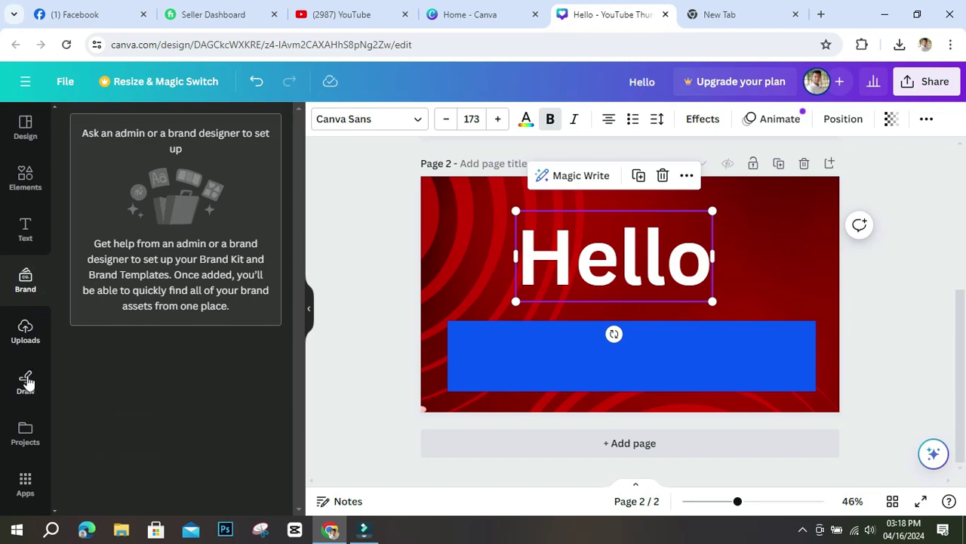
pyautogui.click(24, 337)
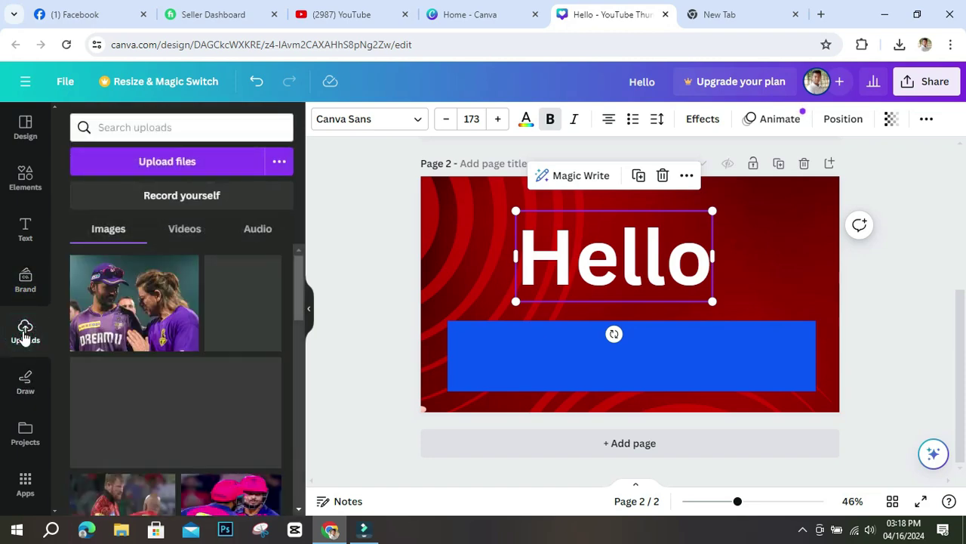
pyautogui.scroll(-10, 217, 382)
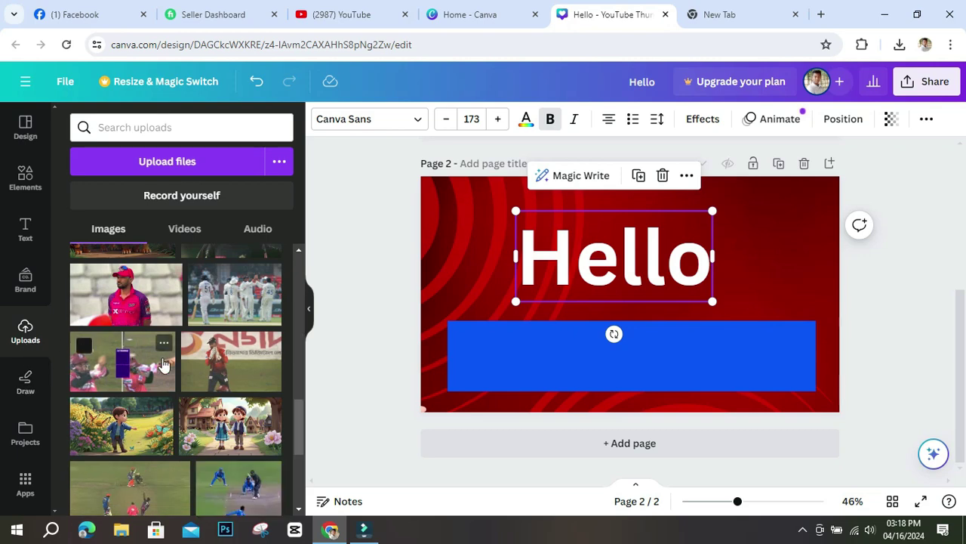
pyautogui.scroll(-3, 198, 378)
pyautogui.scroll(5, 204, 368)
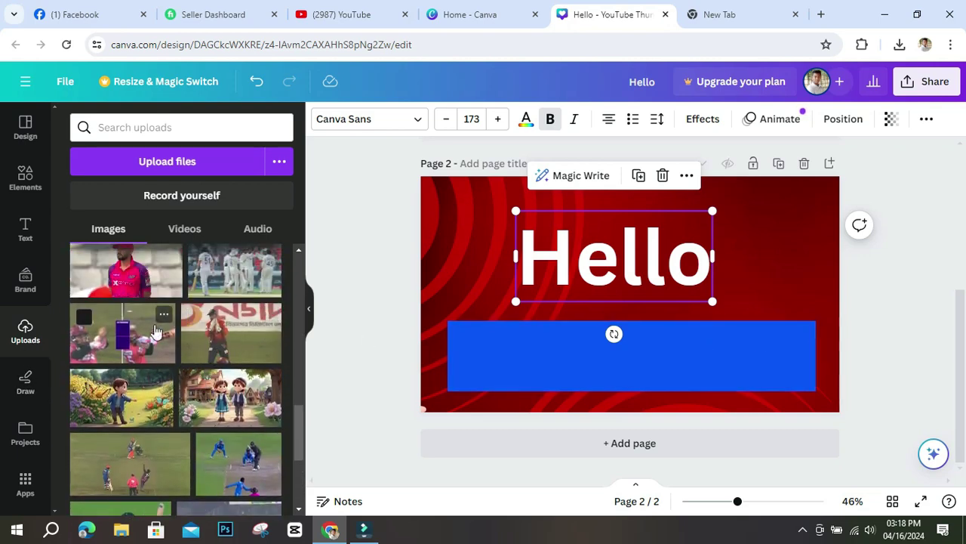
pyautogui.moveTo(545, 280); pyautogui.dragTo(573, 345)
pyautogui.moveTo(237, 402); pyautogui.dragTo(502, 221)
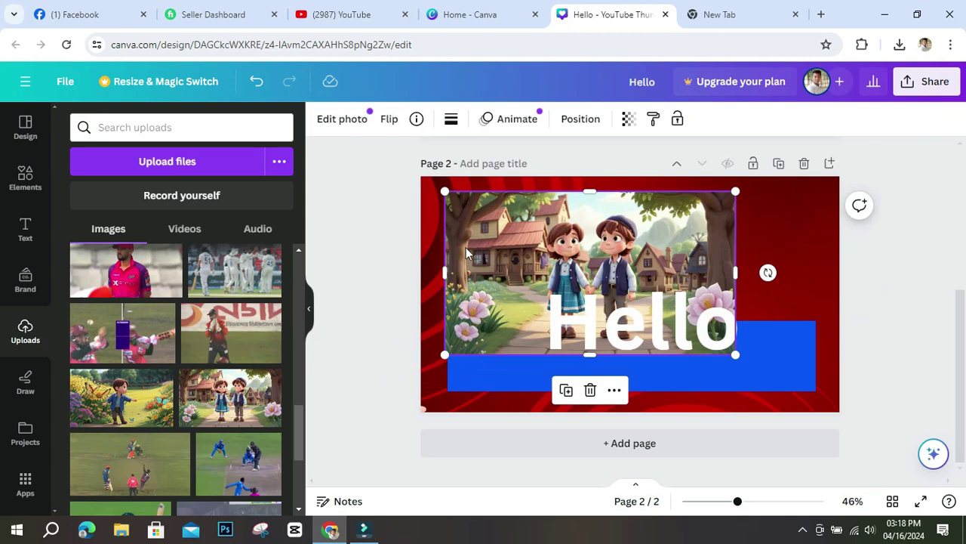
pyautogui.scroll(3, 208, 249)
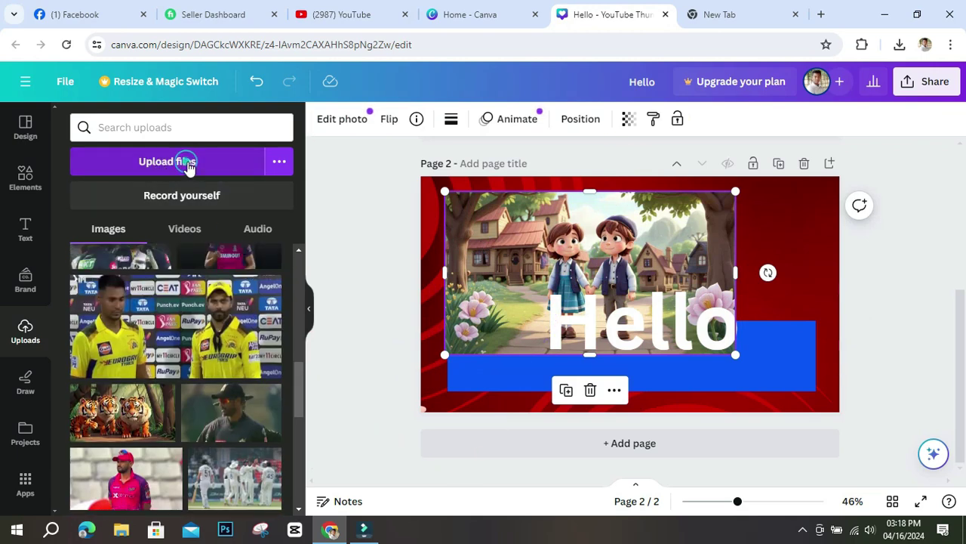
pyautogui.click(188, 165)
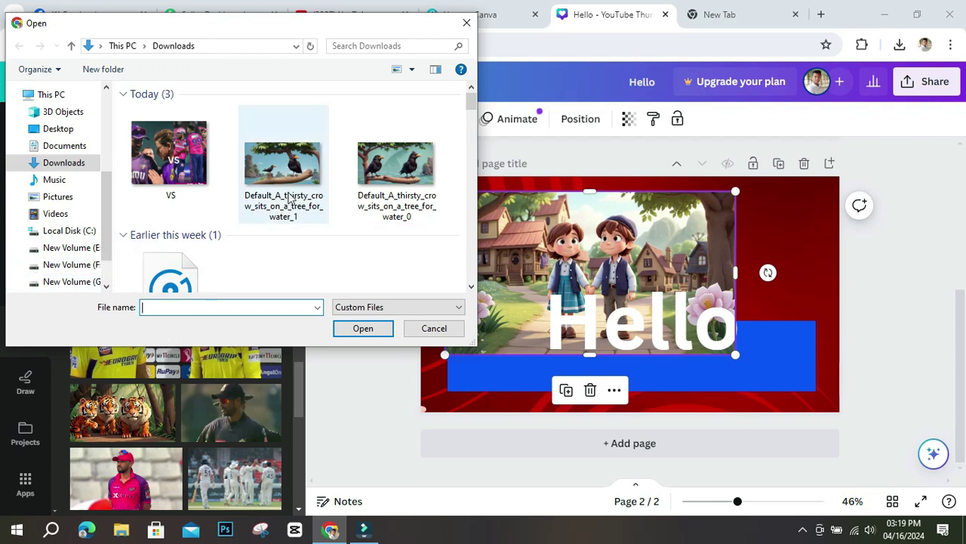
pyautogui.click(434, 328)
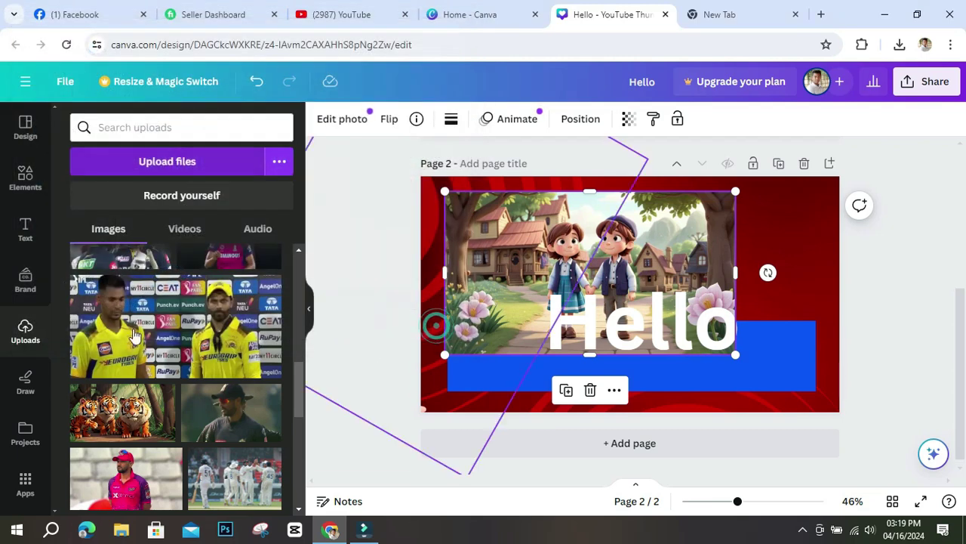
# Step: Enlarge and crop the village picture so that it fills the upper part of page 2 down to the blue rectangle
pyautogui.moveTo(737, 193); pyautogui.dragTo(813, 159)
pyautogui.moveTo(667, 233); pyautogui.dragTo(654, 240)
pyautogui.moveTo(441, 168); pyautogui.dragTo(434, 162)
pyautogui.moveTo(624, 237); pyautogui.dragTo(617, 240)
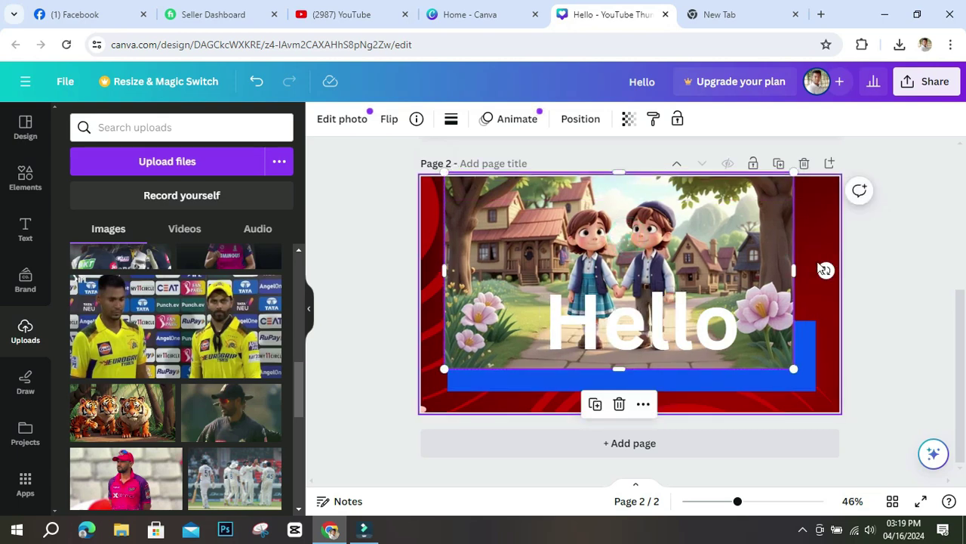
pyautogui.moveTo(827, 270); pyautogui.dragTo(856, 263)
pyautogui.moveTo(662, 369); pyautogui.dragTo(651, 345)
pyautogui.moveTo(708, 236); pyautogui.dragTo(676, 221)
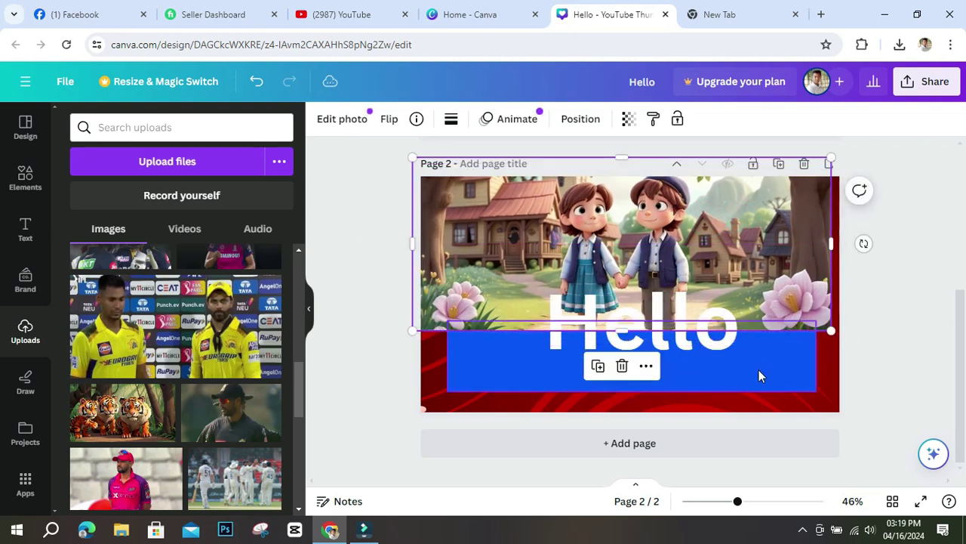
# Step: Move the Hello heading up onto the village picture and shift the blue rectangle slightly left
pyautogui.click(715, 365)
pyautogui.moveTo(715, 364); pyautogui.dragTo(707, 318)
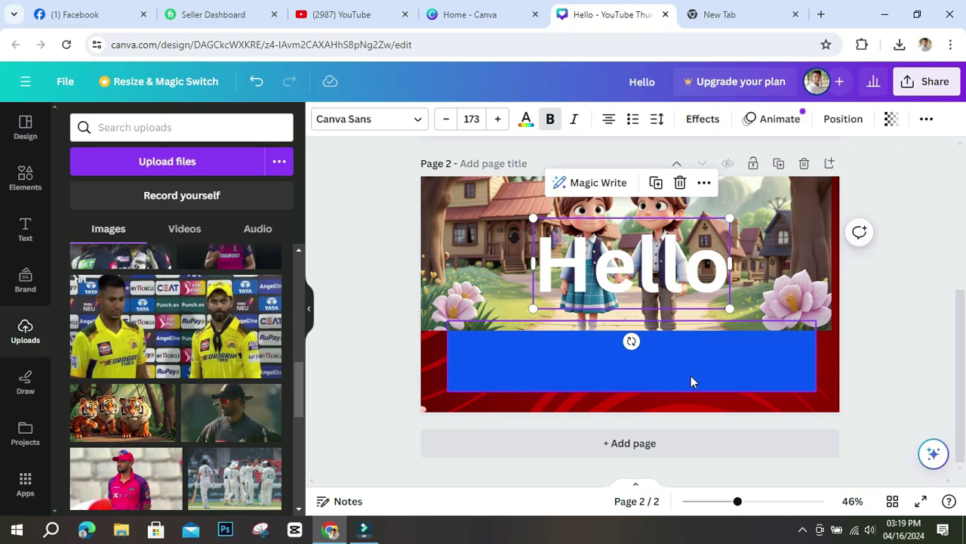
pyautogui.moveTo(688, 373); pyautogui.dragTo(662, 369)
# Step: Add a third page after page 2 and look through the uploaded images
pyautogui.scroll(-5, 256, 370)
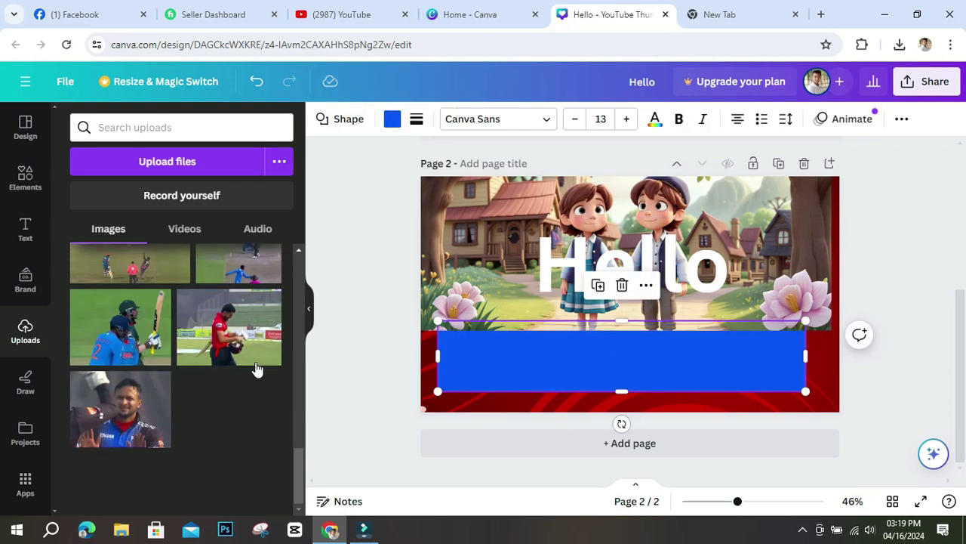
pyautogui.scroll(15, 257, 369)
pyautogui.scroll(-5, 254, 371)
pyautogui.scroll(4, 253, 355)
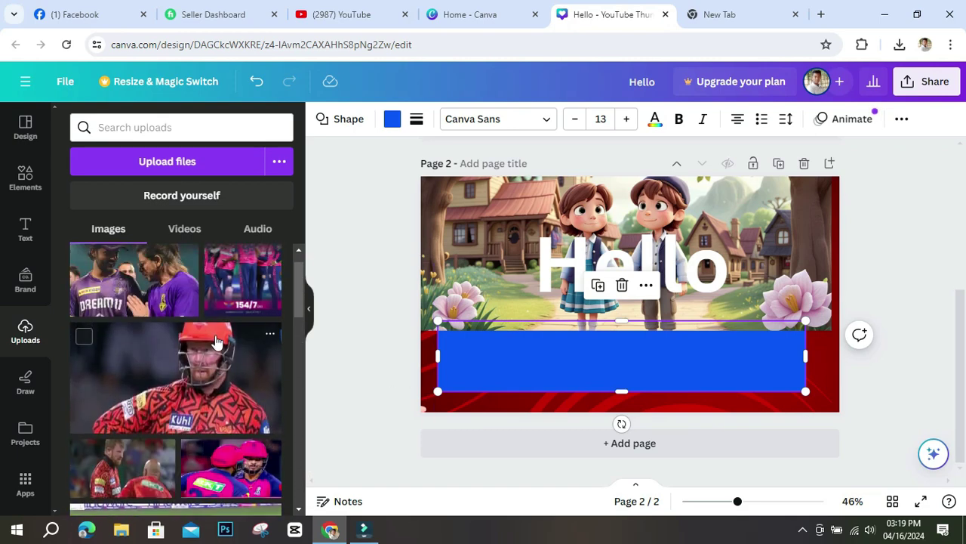
pyautogui.scroll(2, 226, 347)
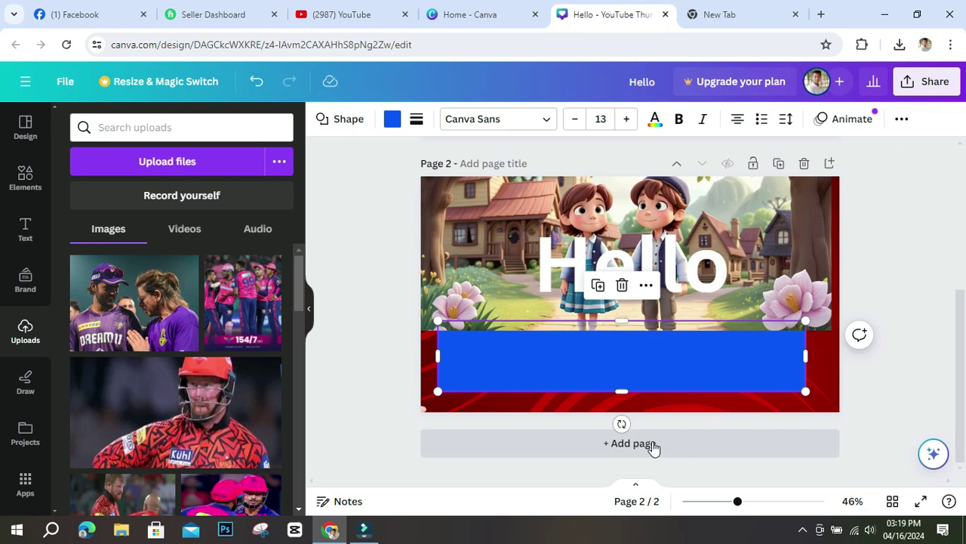
pyautogui.click(628, 444)
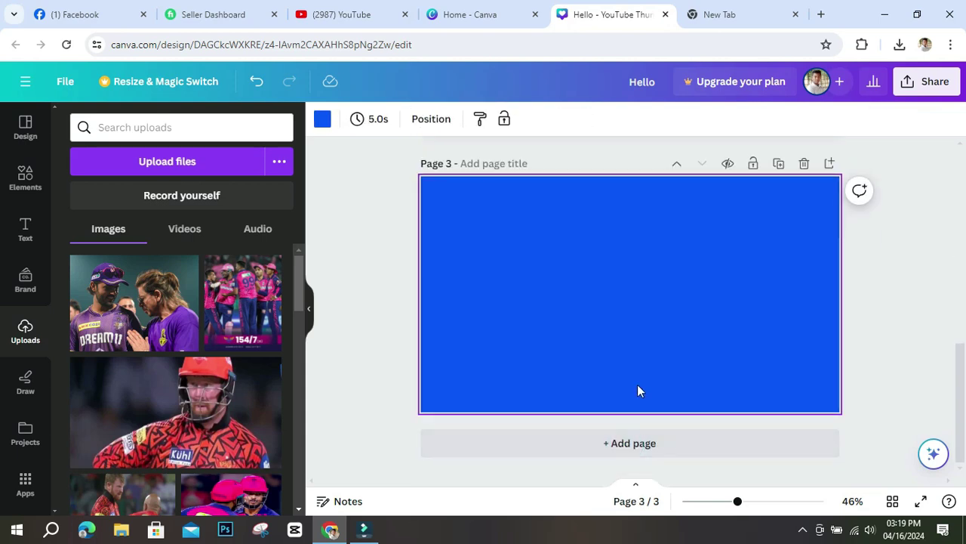
pyautogui.scroll(-5, 218, 362)
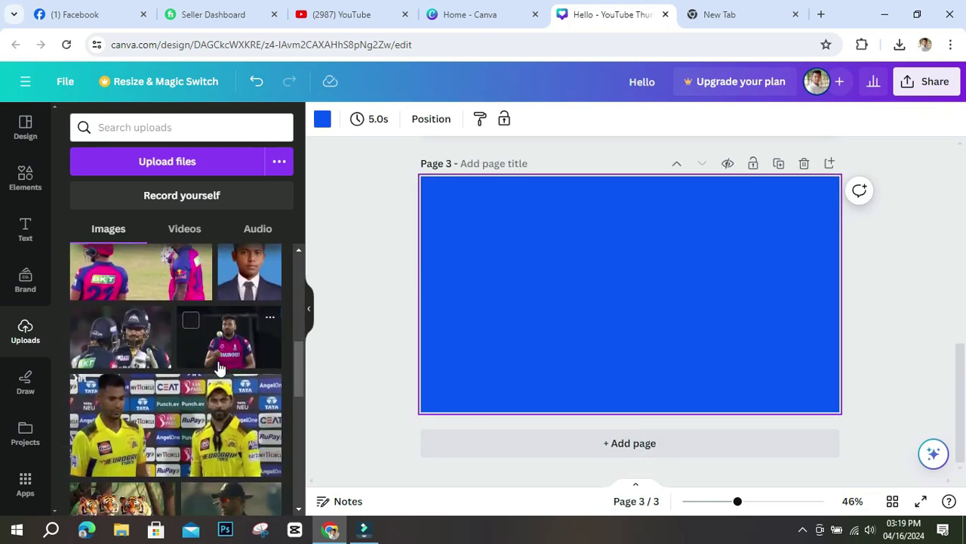
pyautogui.scroll(-3, 218, 364)
pyautogui.scroll(-1, 257, 370)
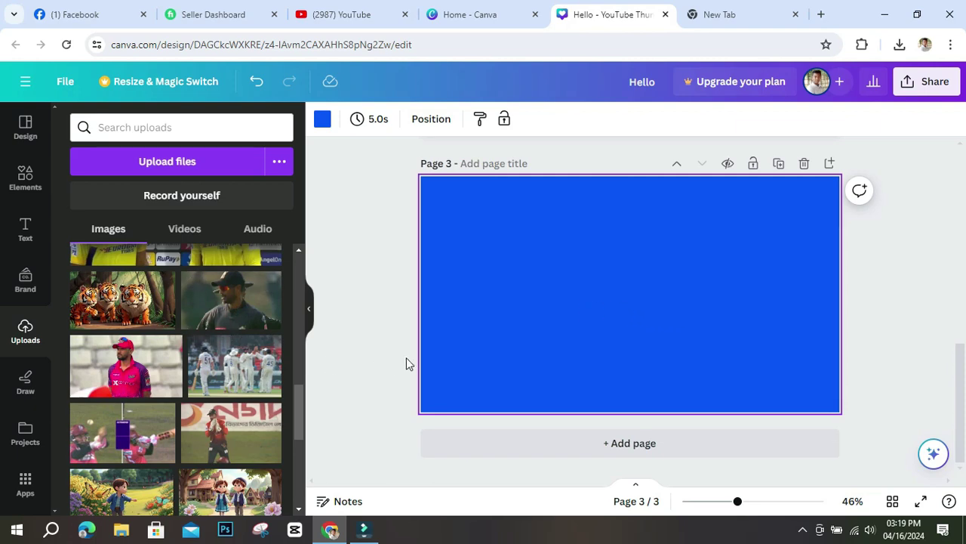
# Step: Nudge the Hello heading on page 2 slightly down and extend the village picture to the page's right edge
pyautogui.scroll(4, 751, 321)
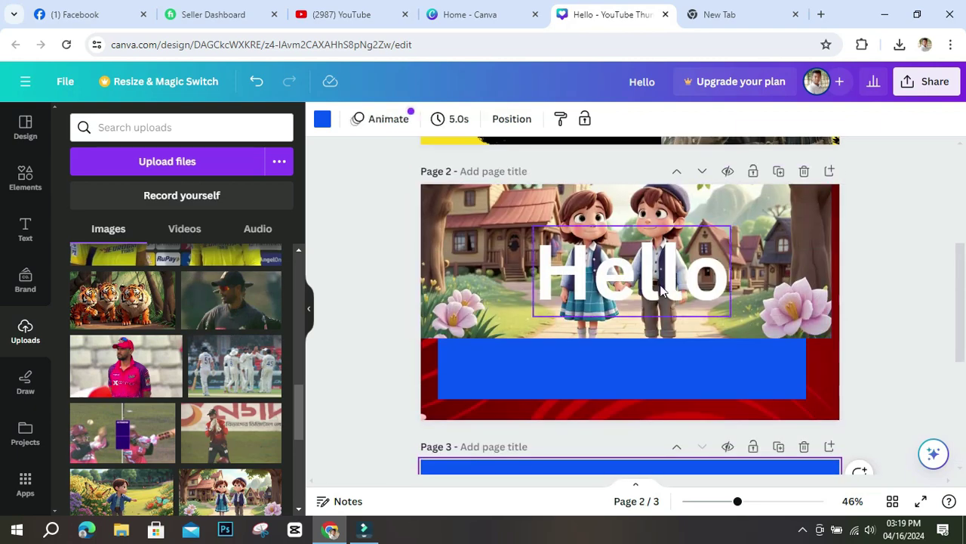
pyautogui.scroll(1, 662, 291)
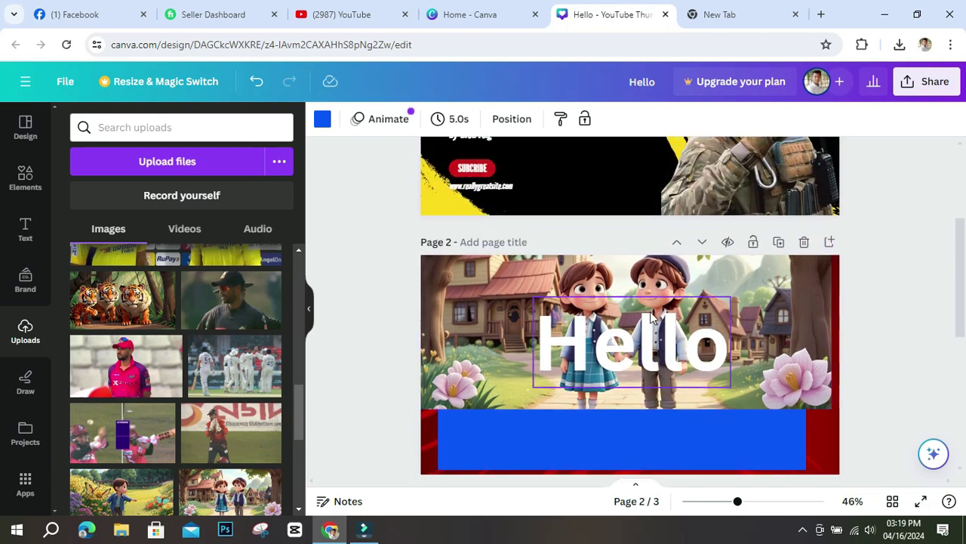
pyautogui.click(648, 312)
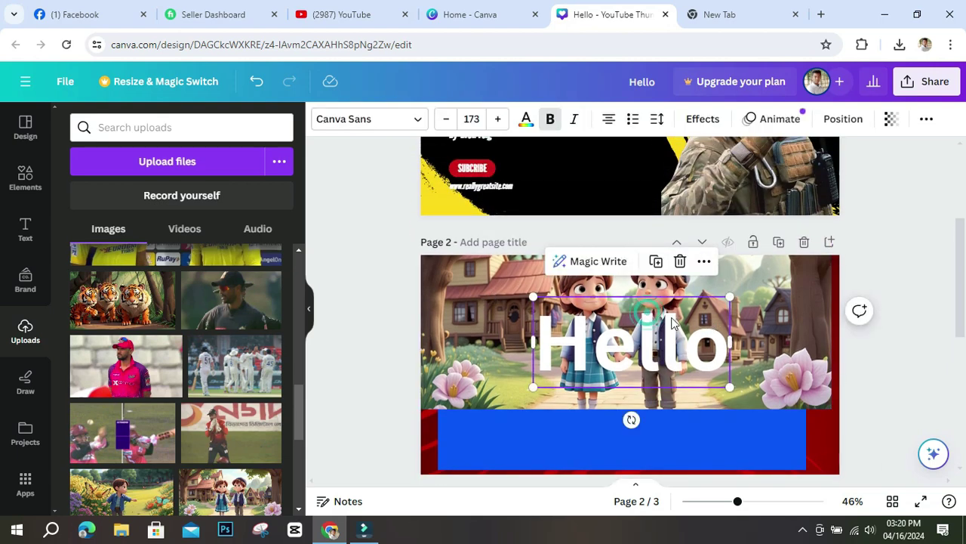
pyautogui.click(810, 326)
pyautogui.moveTo(831, 321); pyautogui.dragTo(834, 322)
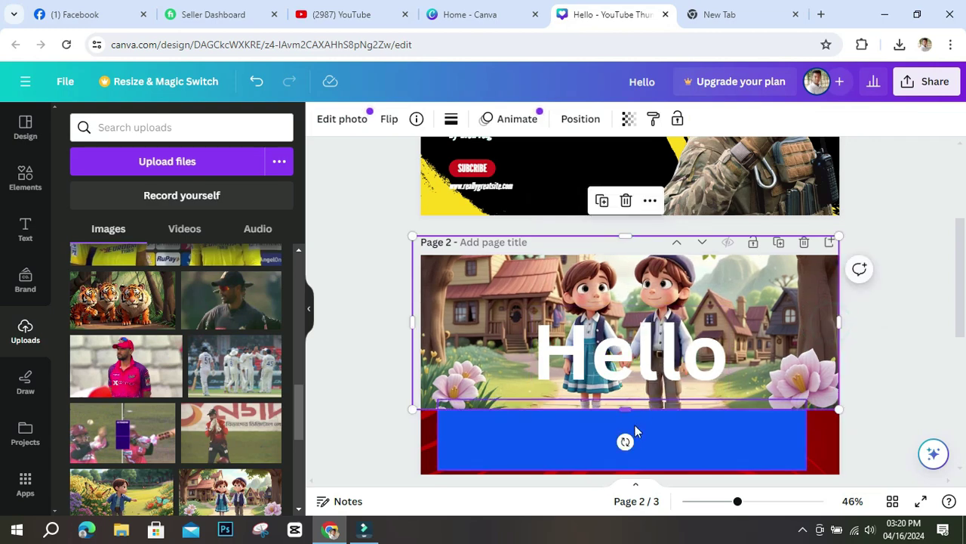
# Step: Stretch the blue rectangle on page 2 to the full width of the page below the village picture
pyautogui.click(703, 435)
pyautogui.moveTo(822, 436); pyautogui.dragTo(840, 435)
pyautogui.moveTo(433, 438); pyautogui.dragTo(412, 436)
pyautogui.moveTo(626, 468); pyautogui.dragTo(626, 472)
pyautogui.click(733, 322)
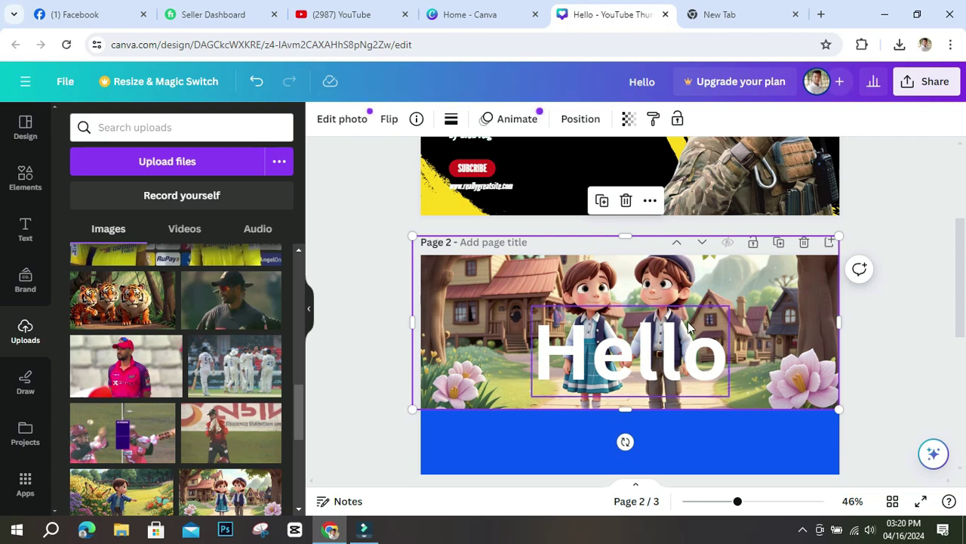
# Step: Review the designs on all three pages, selecting the elements of the gaming template on page 1
pyautogui.scroll(-3, 688, 370)
pyautogui.scroll(-1, 687, 374)
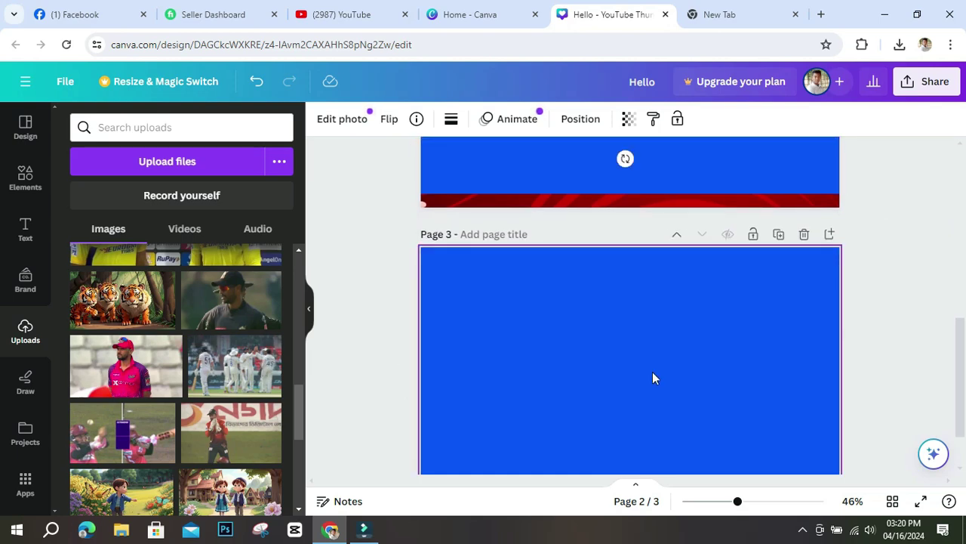
pyautogui.scroll(3, 649, 371)
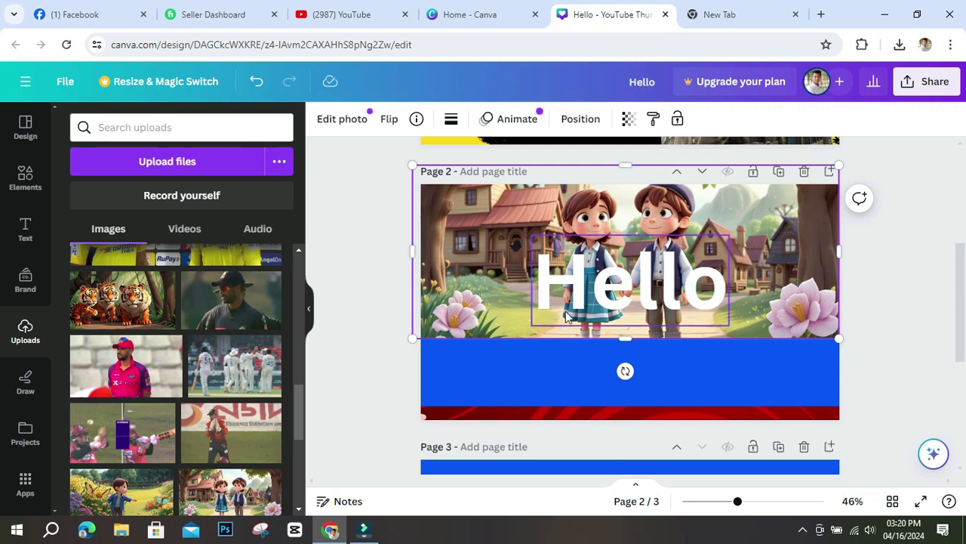
pyautogui.scroll(4, 563, 317)
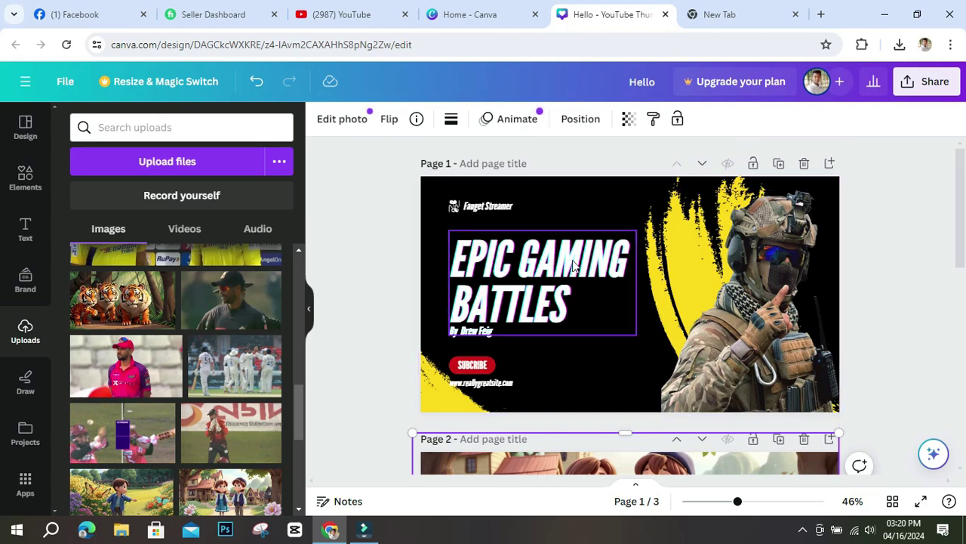
pyautogui.moveTo(903, 245); pyautogui.dragTo(649, 286)
pyautogui.scroll(-3, 877, 312)
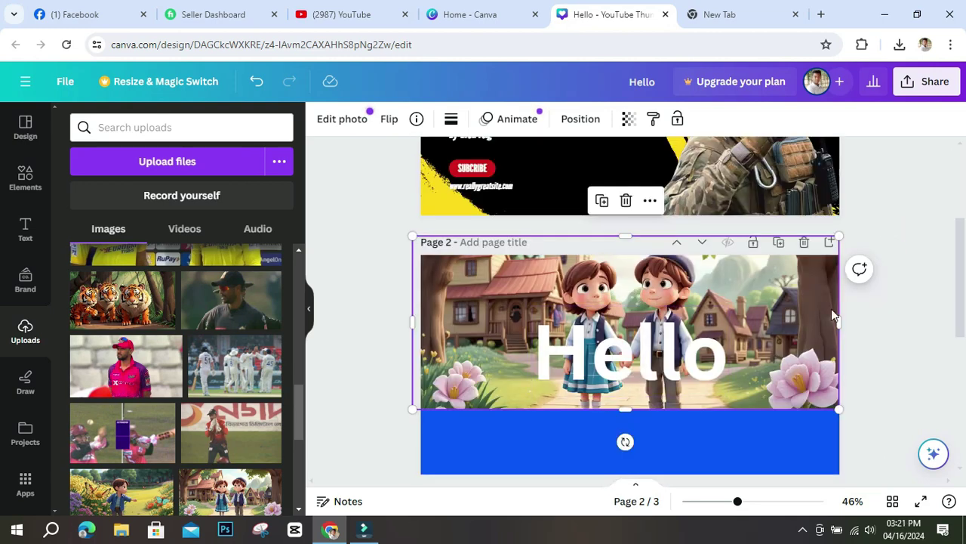
pyautogui.scroll(3, 898, 305)
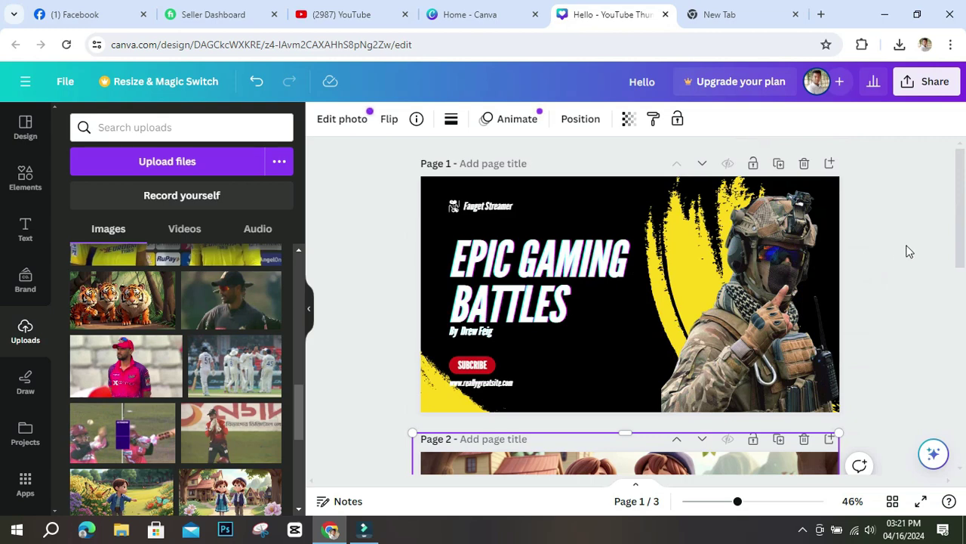
pyautogui.moveTo(907, 256); pyautogui.dragTo(422, 370)
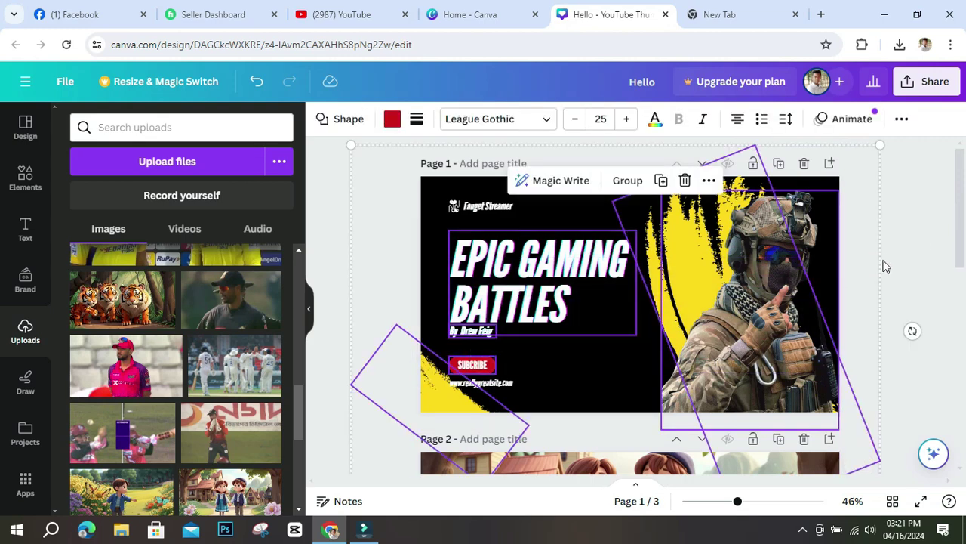
pyautogui.scroll(-3, 884, 254)
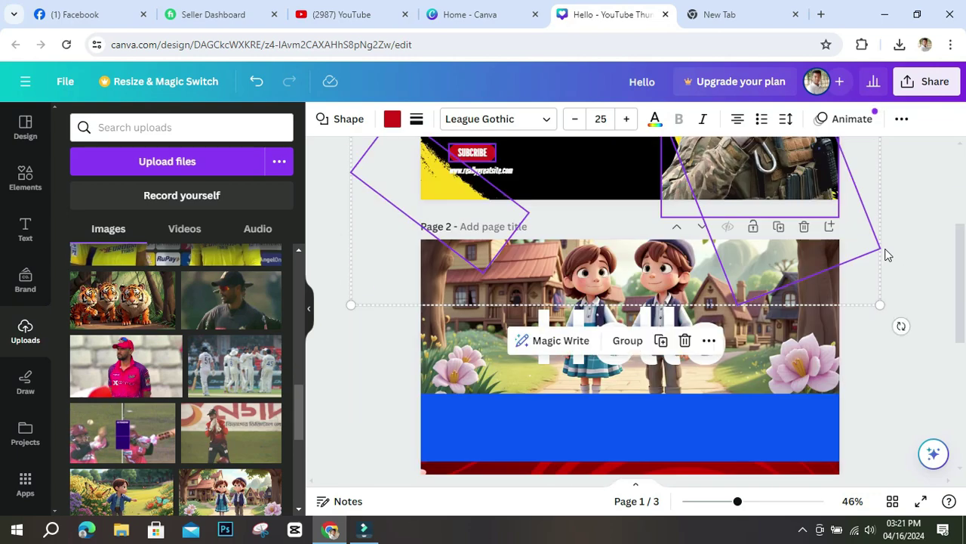
pyautogui.scroll(-4, 889, 355)
pyautogui.click(556, 361)
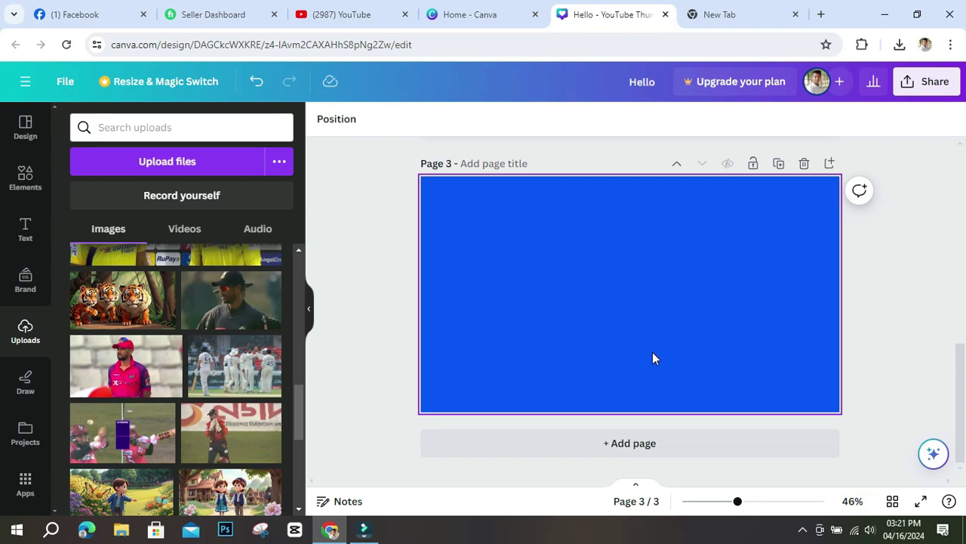
# Step: Delete the plain blue page 3 and the gaming template page 1, keeping only the Hello page
pyautogui.scroll(2, 727, 346)
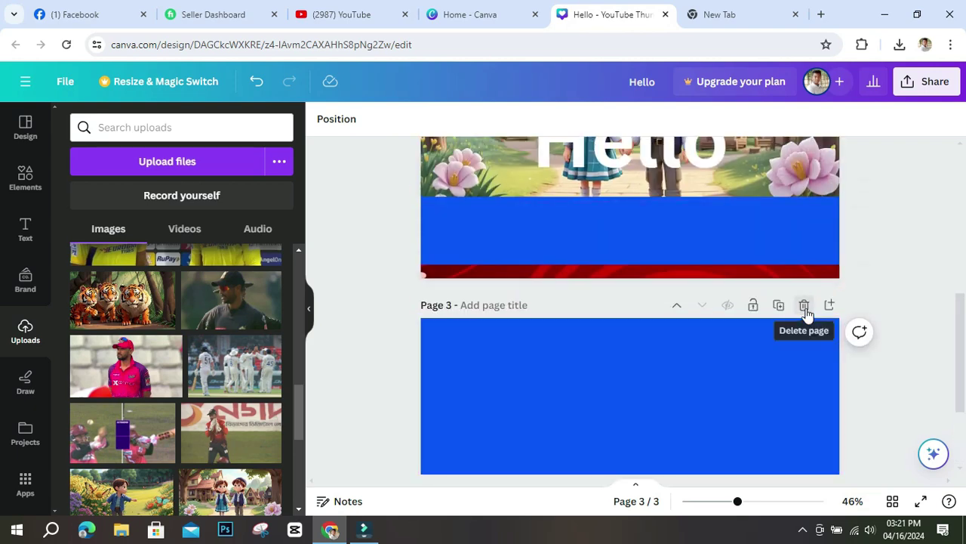
pyautogui.click(804, 305)
pyautogui.scroll(5, 865, 328)
pyautogui.moveTo(903, 211); pyautogui.dragTo(295, 403)
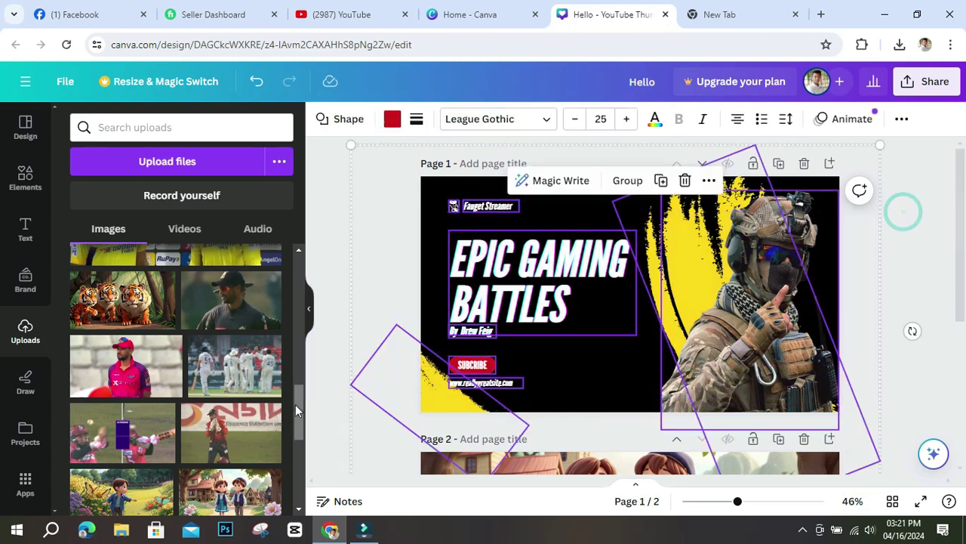
pyautogui.click(805, 165)
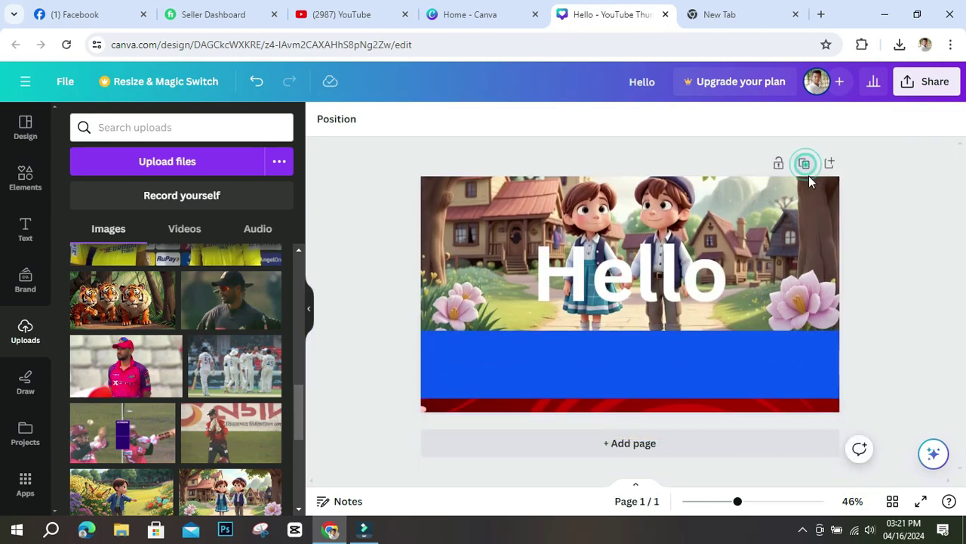
# Step: Move the blue rectangle slightly down so its upper edge aligns with the lower edge of the village picture
pyautogui.click(705, 384)
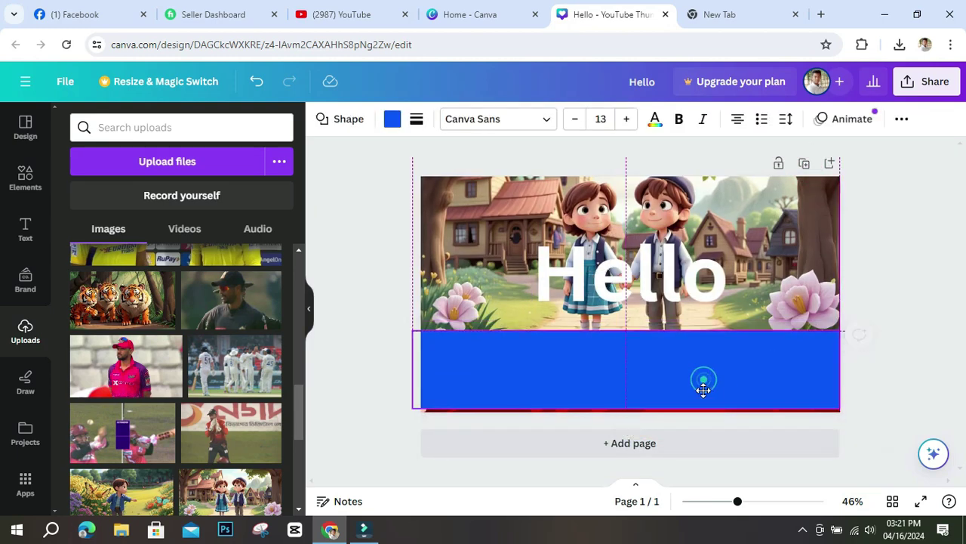
pyautogui.click(887, 215)
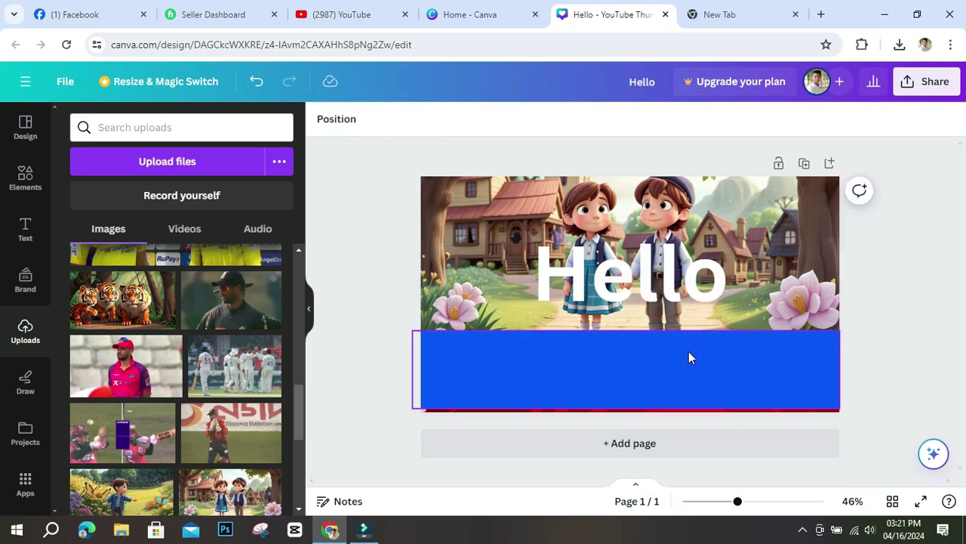
# Step: Download the Hello thumbnail as a PNG file at 1,280 × 720 px
pyautogui.click(931, 85)
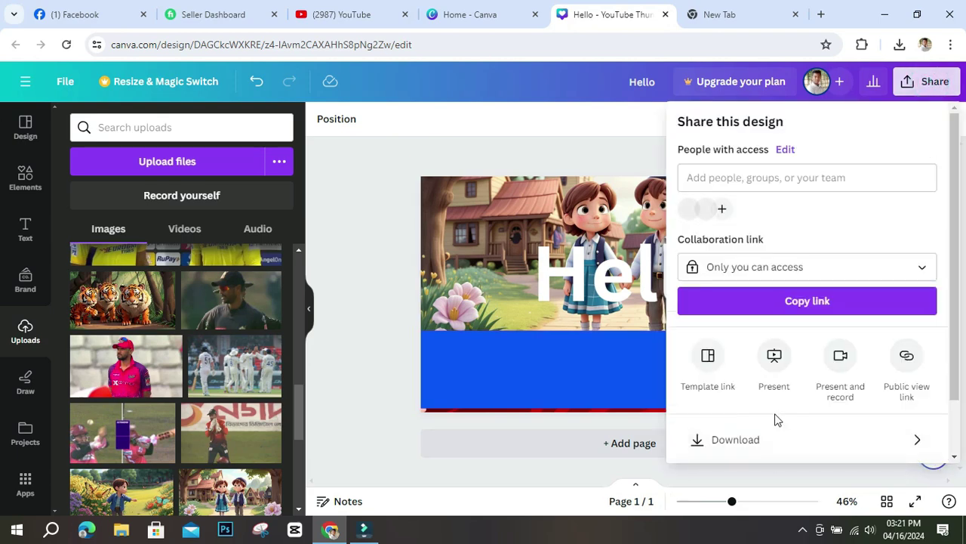
pyautogui.scroll(-1, 725, 404)
pyautogui.click(736, 375)
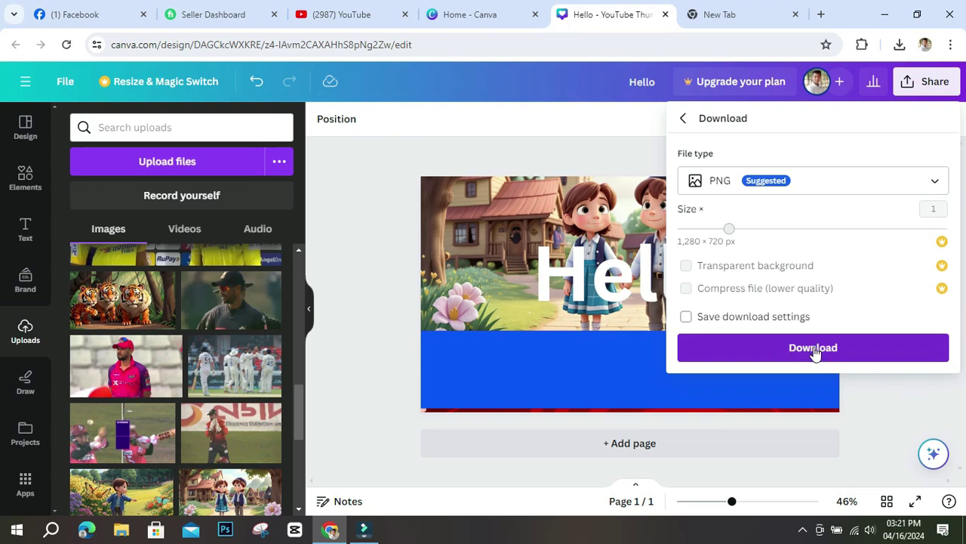
pyautogui.click(682, 121)
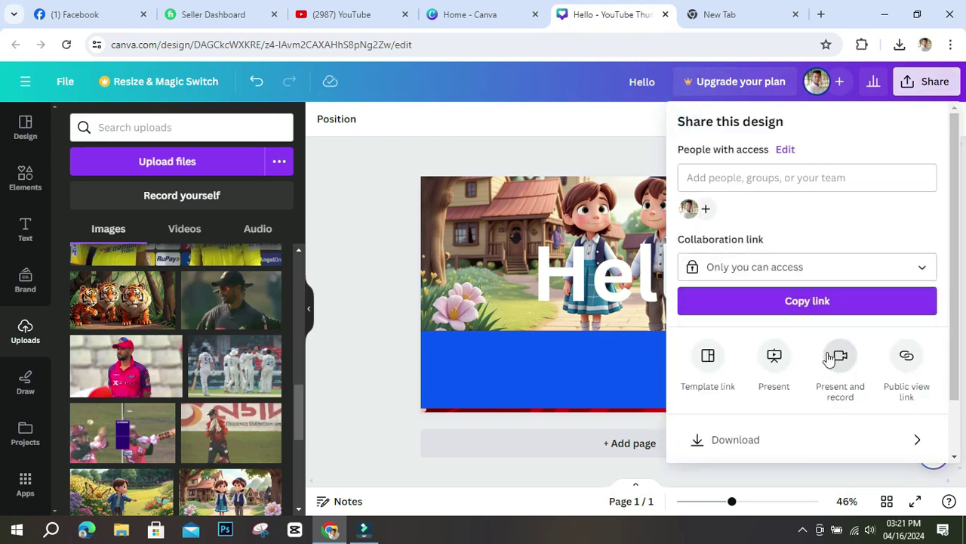
pyautogui.click(765, 445)
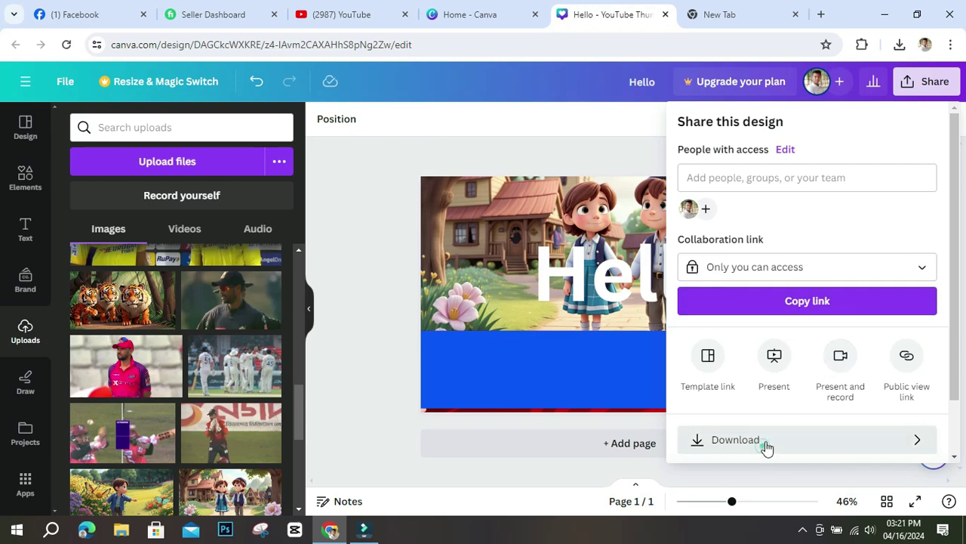
pyautogui.click(799, 351)
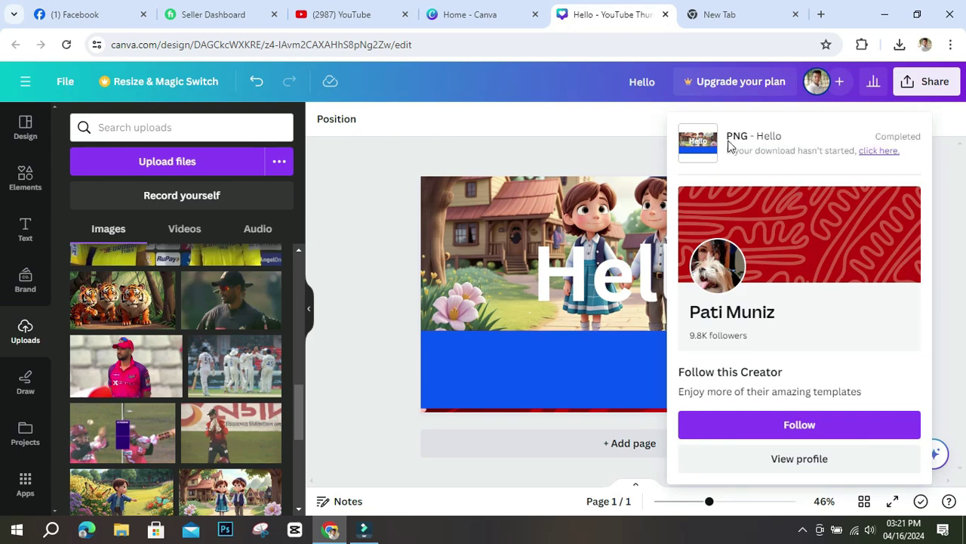
# Step: Open the downloaded Hello.png from the browser's recent downloads to check it, and return to the design
pyautogui.click(900, 47)
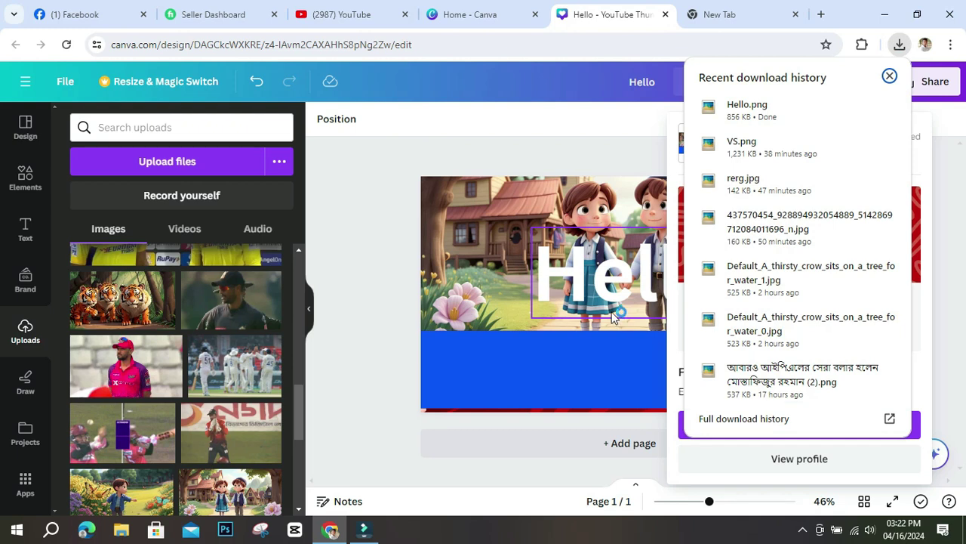
pyautogui.click(746, 108)
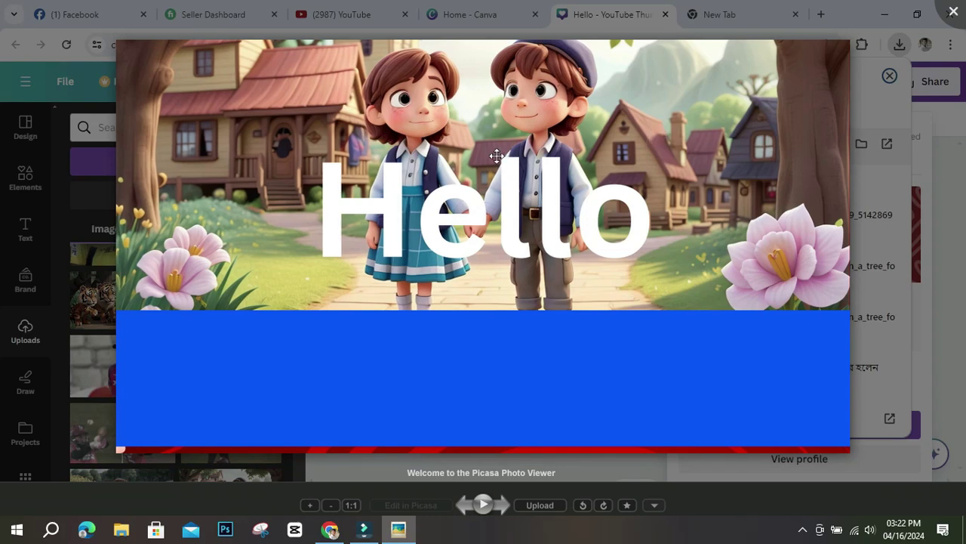
pyautogui.press('Escape')
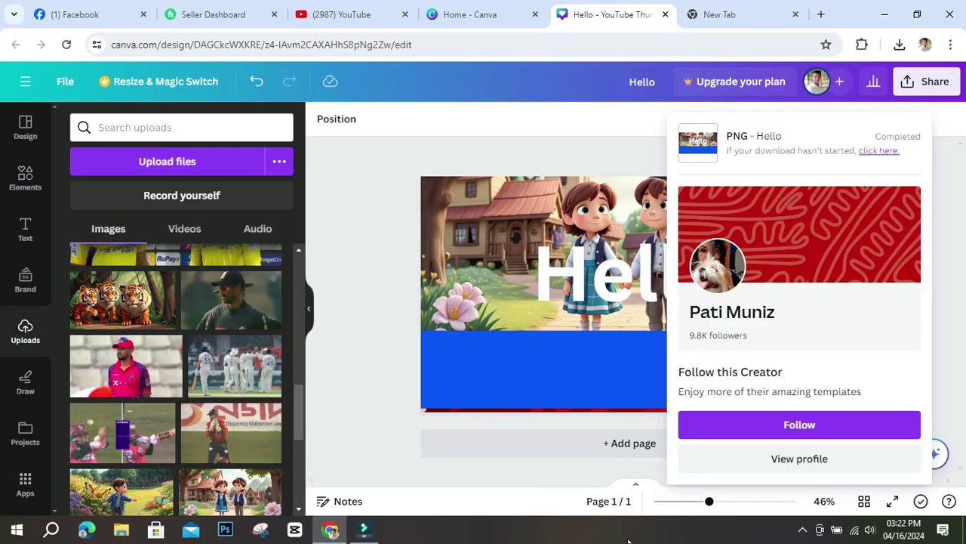
pyautogui.click(591, 122)
pyautogui.click(589, 118)
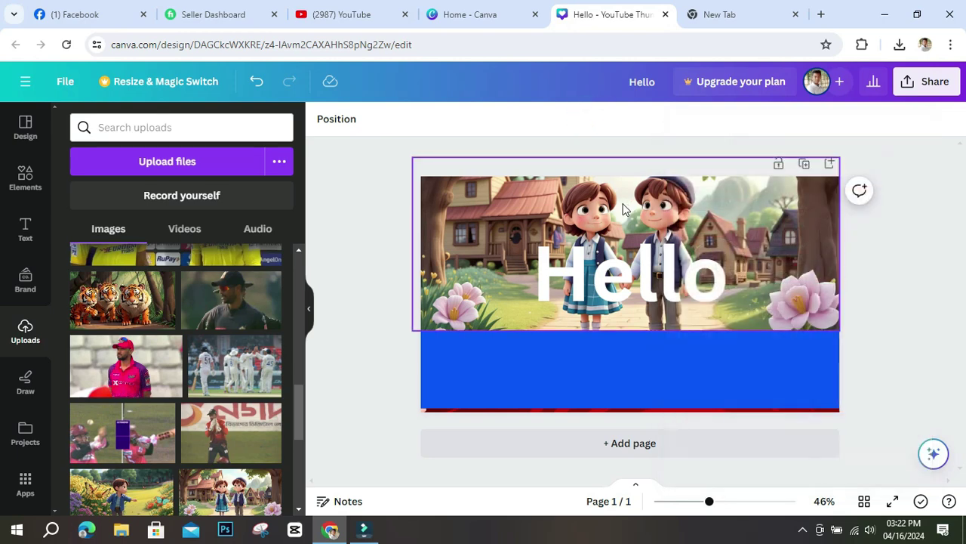